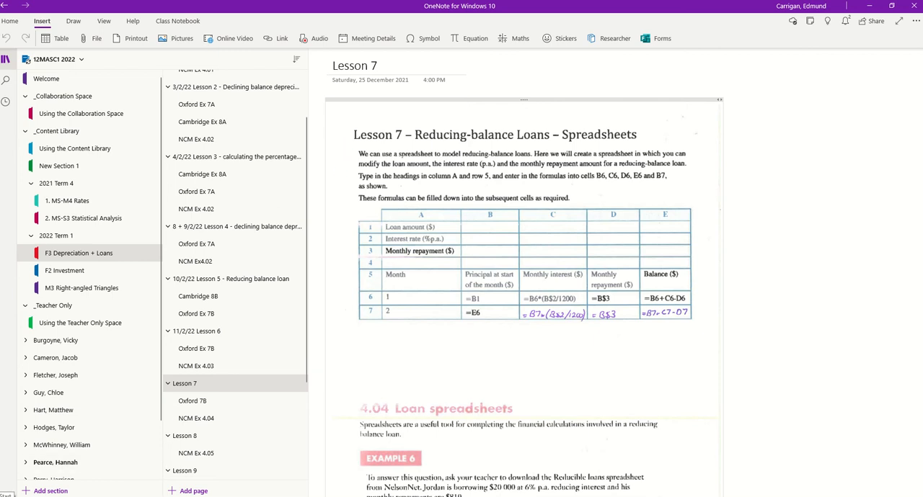
Switch to Excel and create a blank workbook
left_click(4, 496)
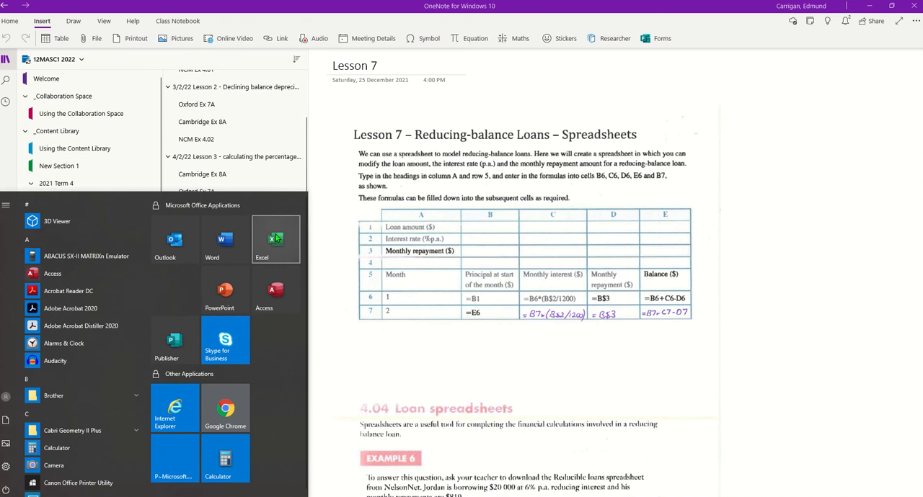
left_click(277, 239)
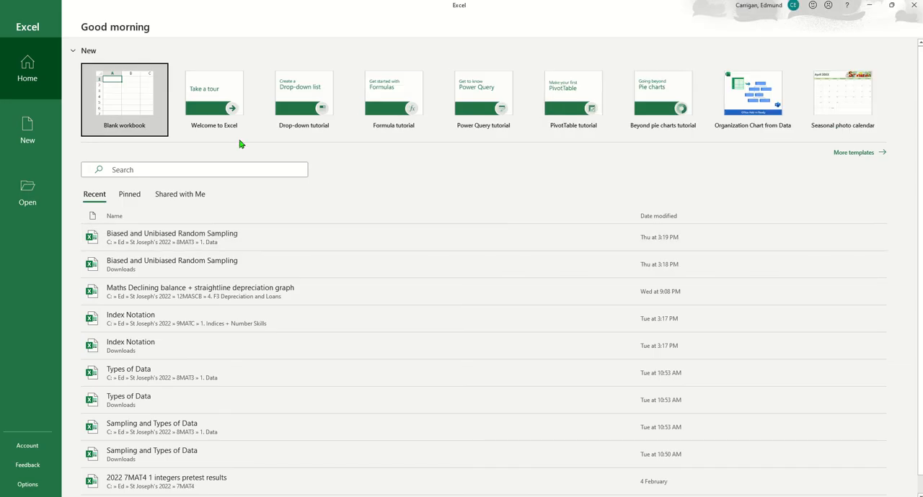
left_click(138, 98)
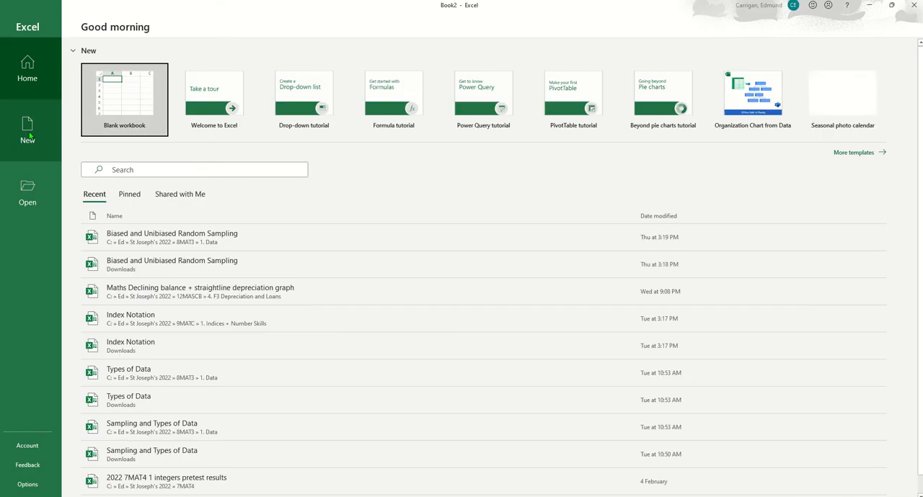
left_click(120, 101)
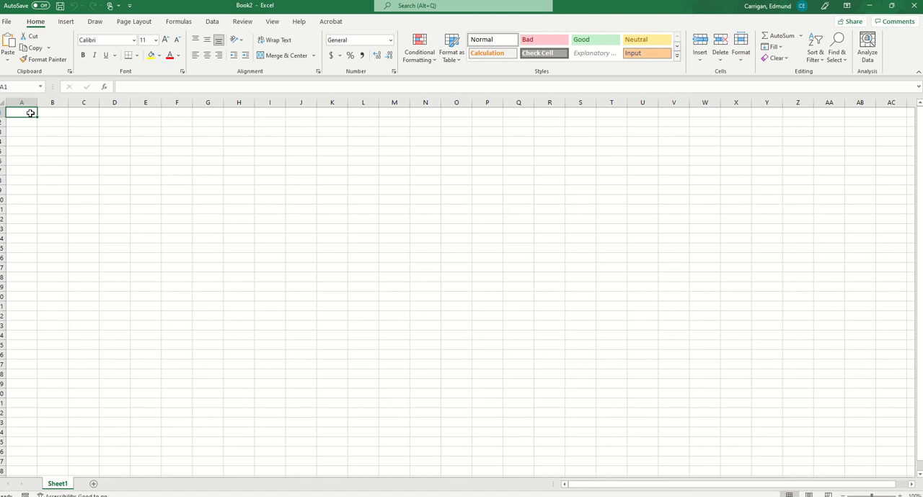
Enter the label "Loan amount (4)" in A1 and widen column A to fit the text
type("Loan")
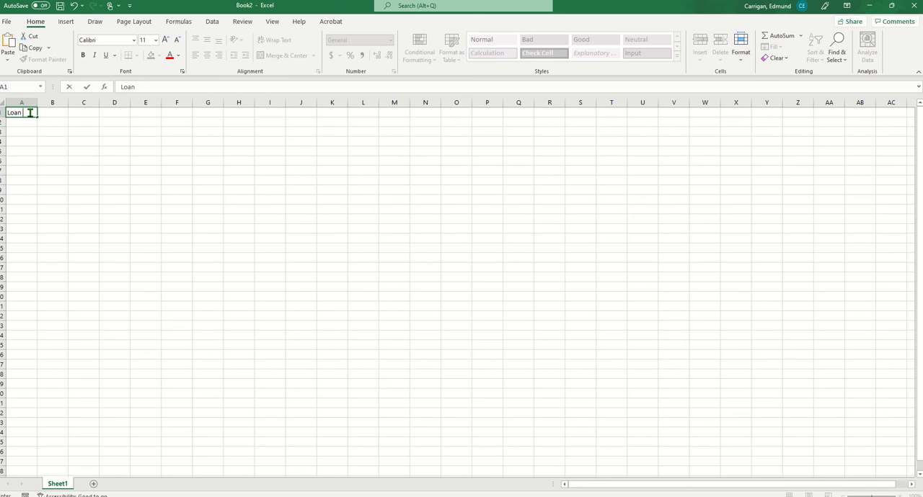
type(" amount (4")
left_click(32, 149)
left_click_drag(37, 102, 82, 103)
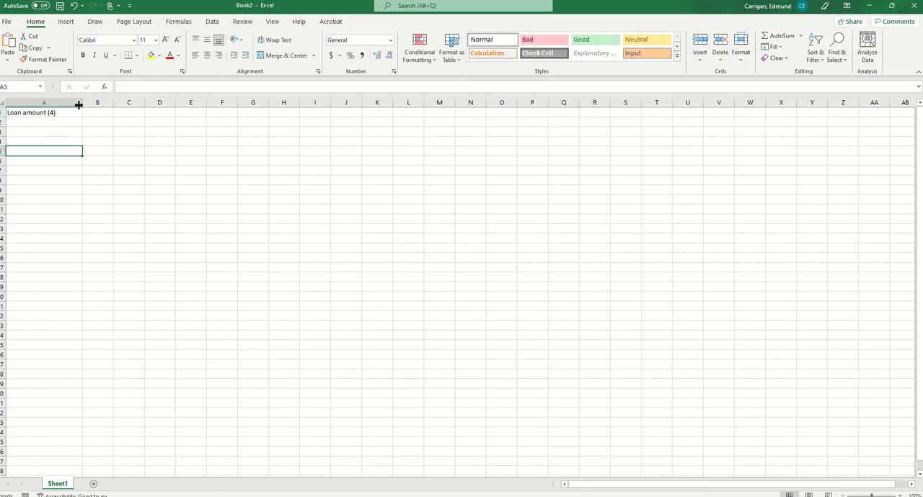
Correct the label in A1 to "Loan amount ($)"
left_click(33, 114)
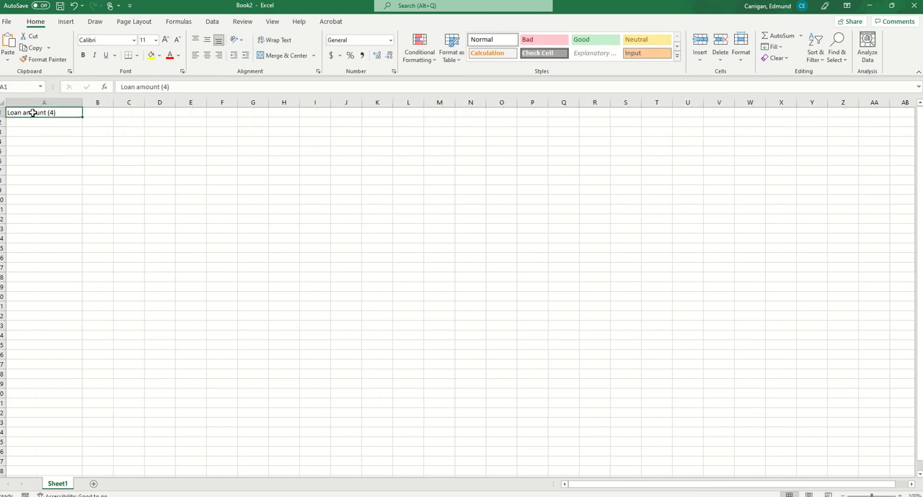
left_click(162, 86)
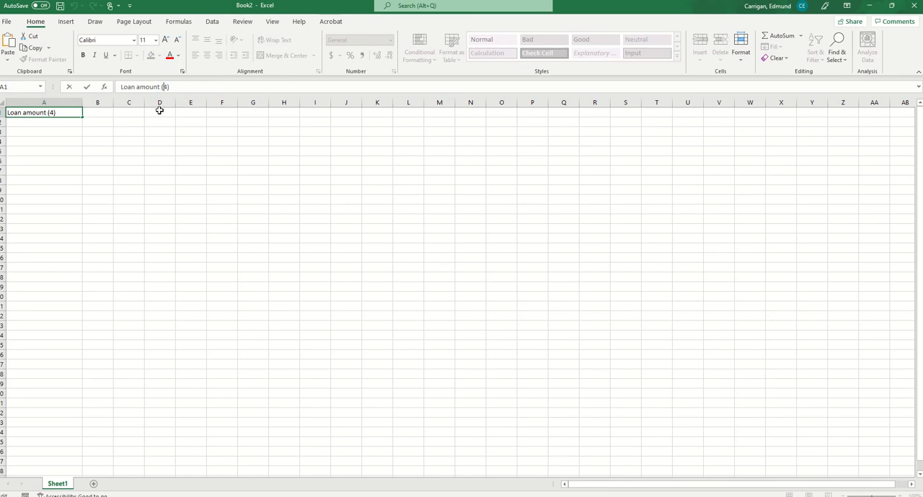
key("Delete")
type("$")
Enter the label "Interest rate (% p.a.)" in A2
left_click(44, 122)
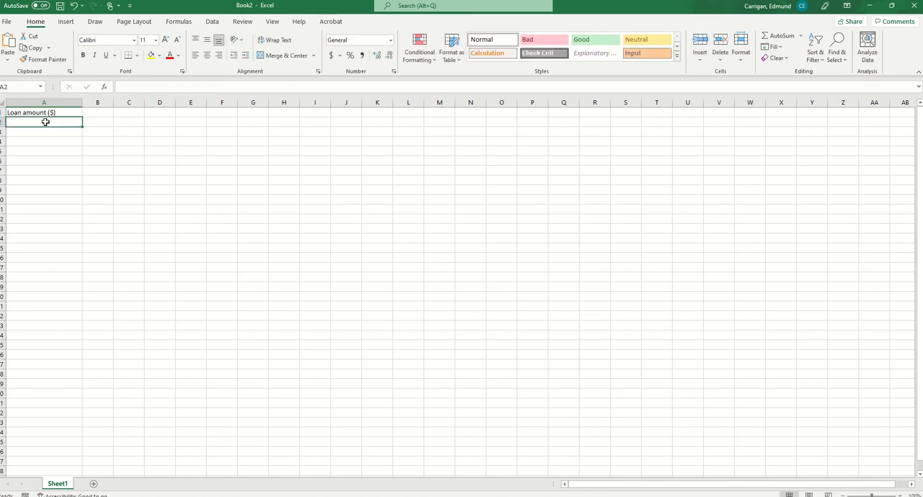
type("Inte")
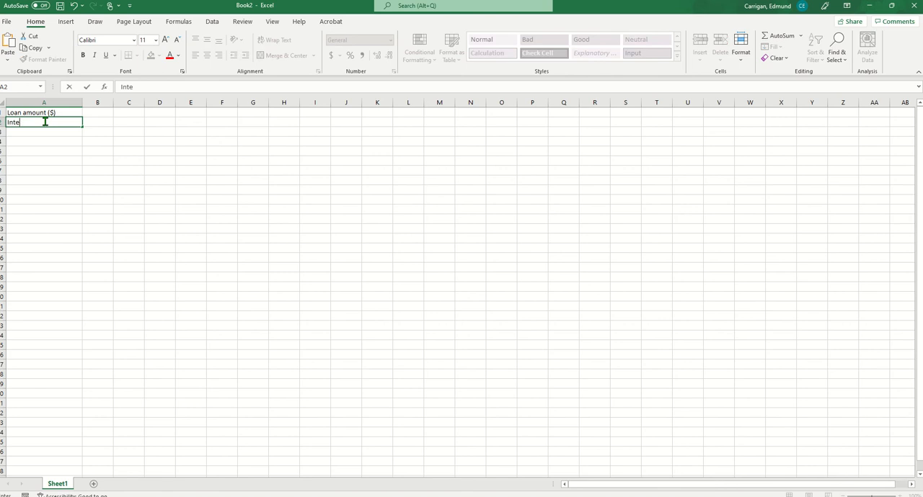
type("rest rate (% p.a.)")
Enter the label "Money repayment (4)" in A3
left_click(39, 133)
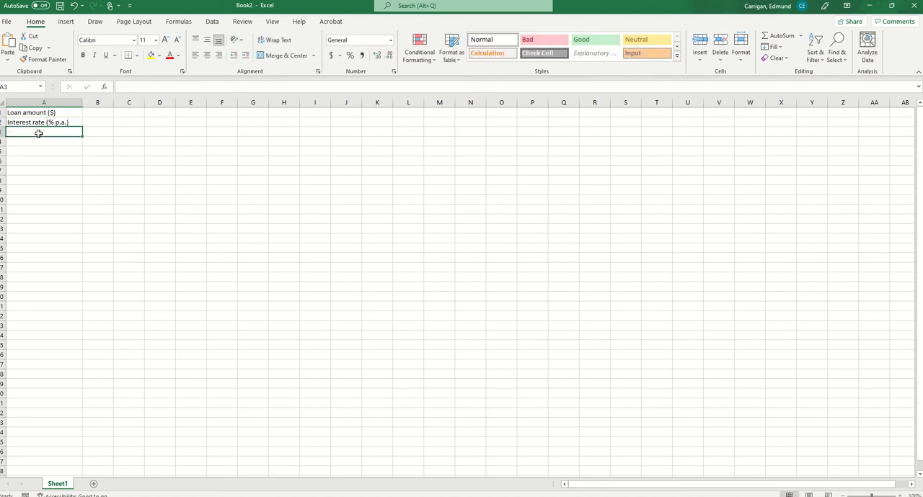
type("Mone")
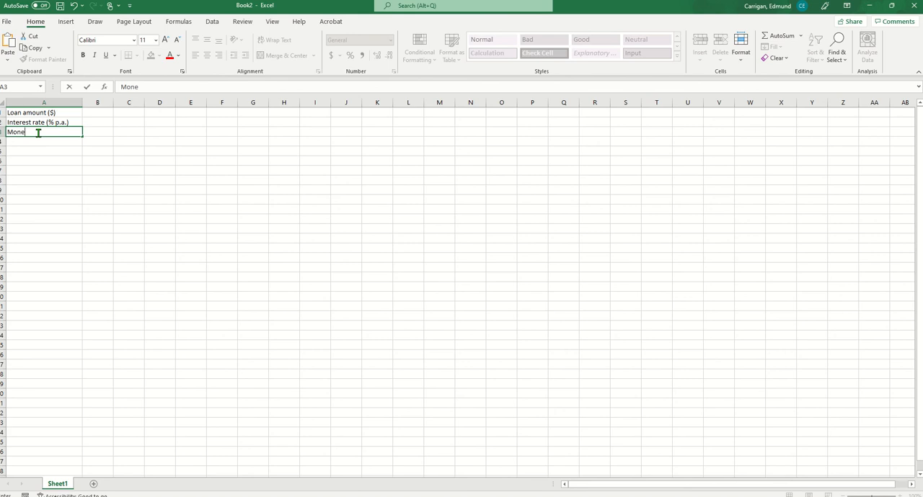
type("y repayment (4")
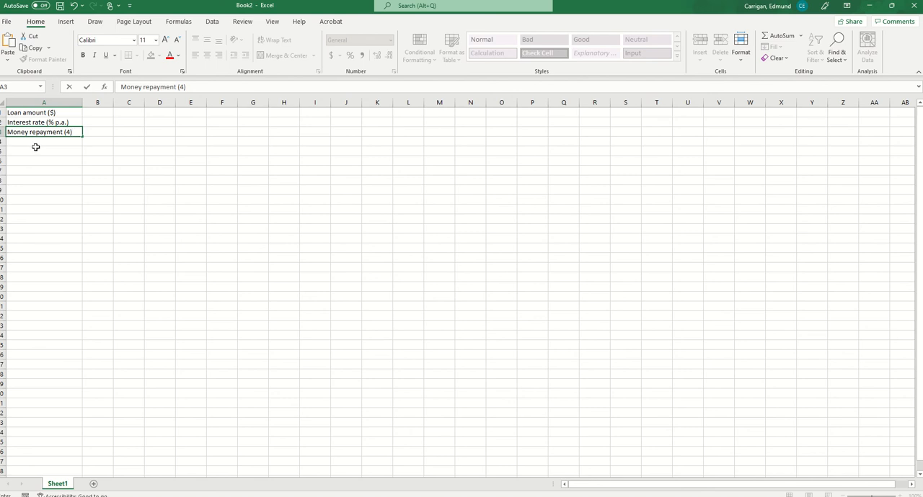
left_click(33, 149)
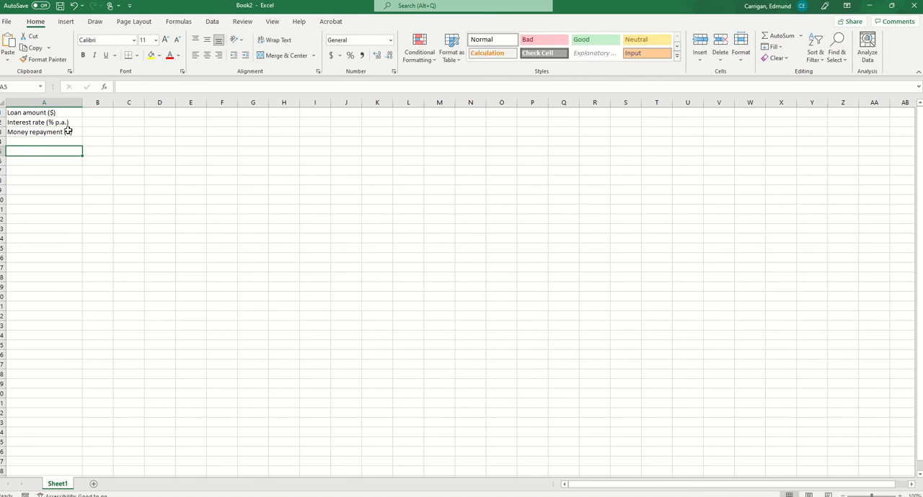
Correct the label in A3 to "Money repayment ($)"
left_click(65, 132)
left_click(183, 86)
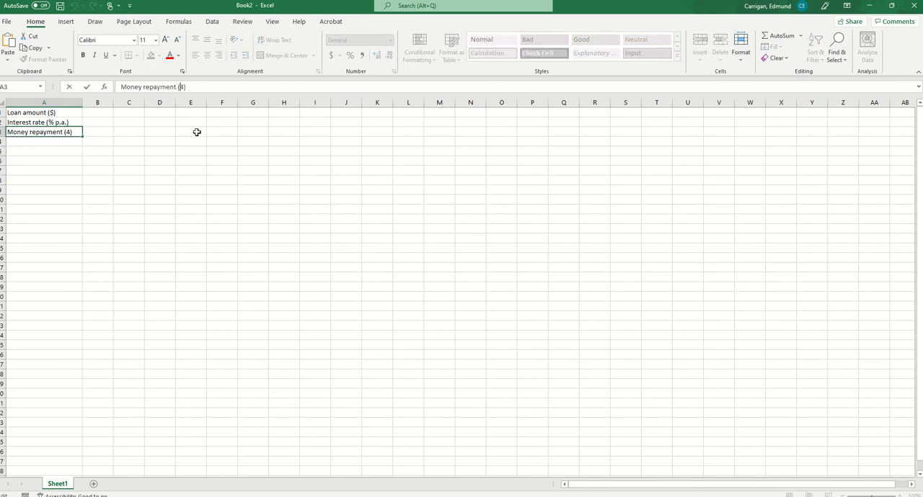
key("BackSpace")
type("$")
Enter the heading "Month" in A5 and the first month number 1 in A6
left_click(55, 151)
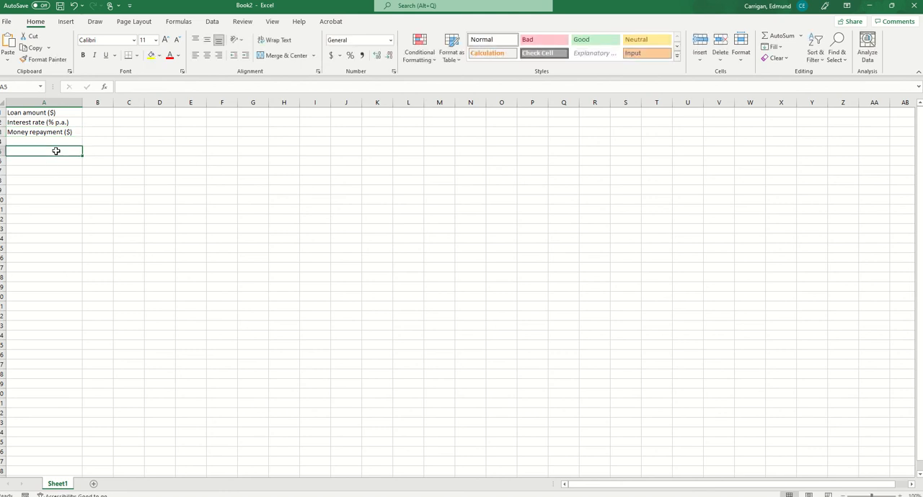
type("Month")
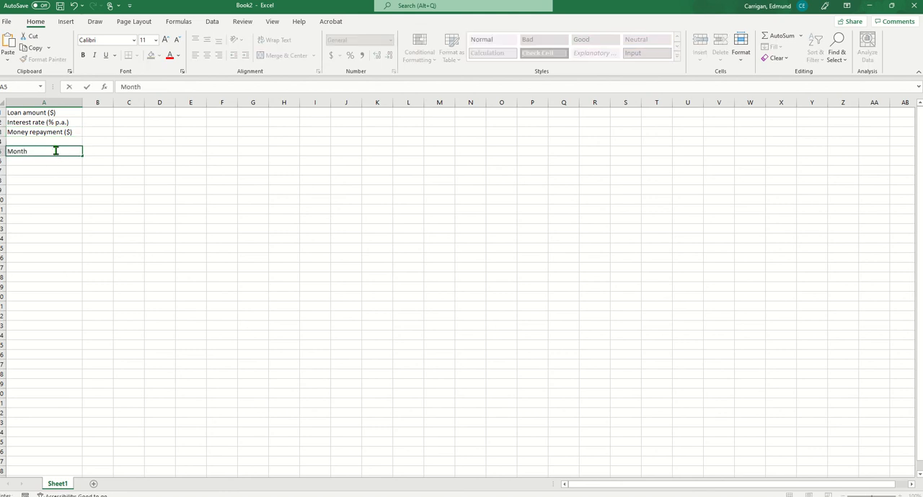
left_click(48, 161)
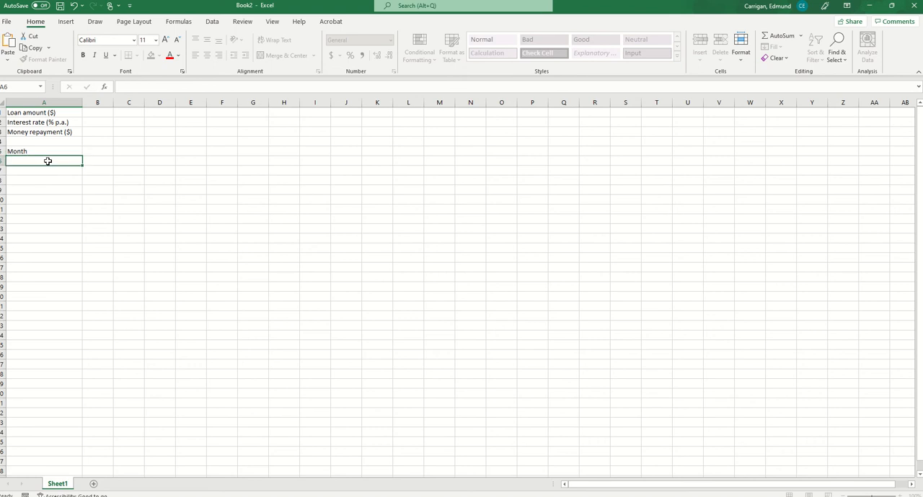
type("1")
key("Return")
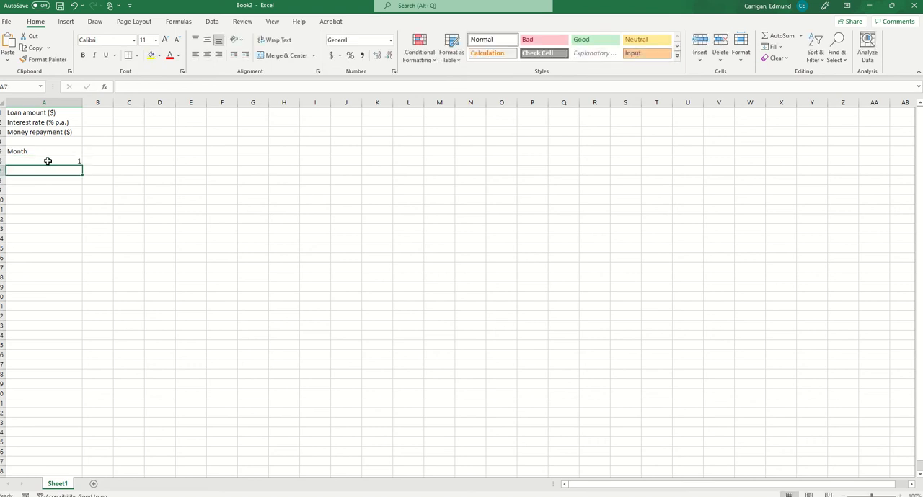
Enter 2 in A7 and fill the month series down from A6:A7 so A6:A22 holds 1 to 17
left_click(74, 160)
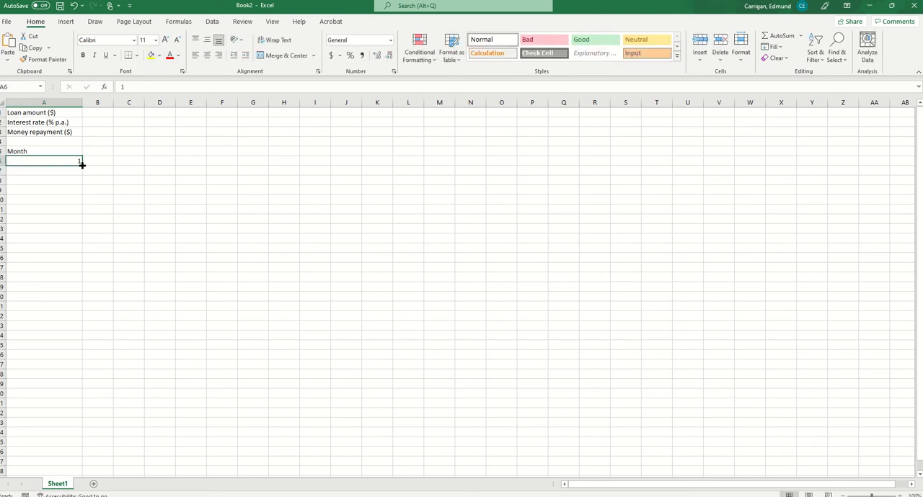
left_click_drag(82, 164, 82, 320)
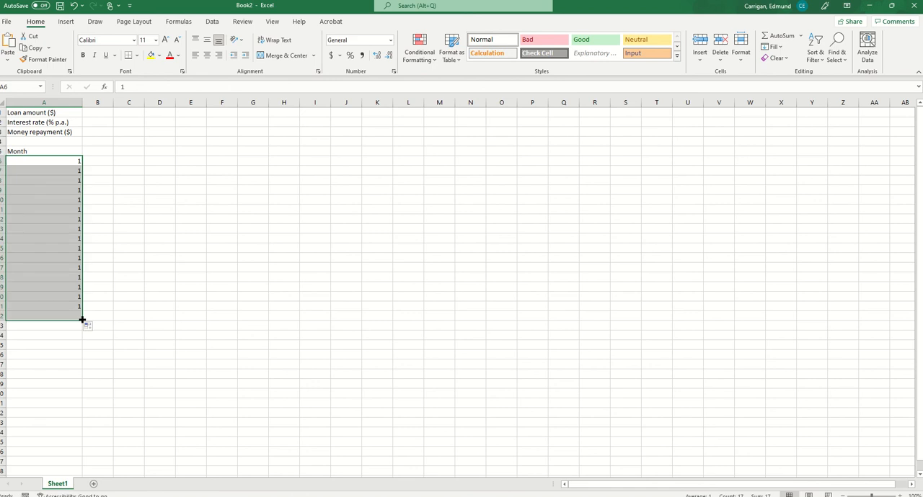
left_click(63, 168)
type("2")
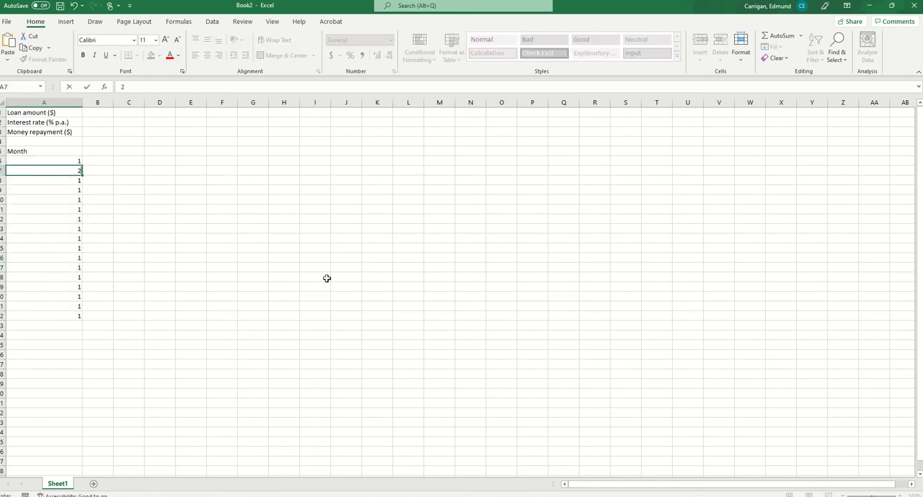
left_click(322, 261)
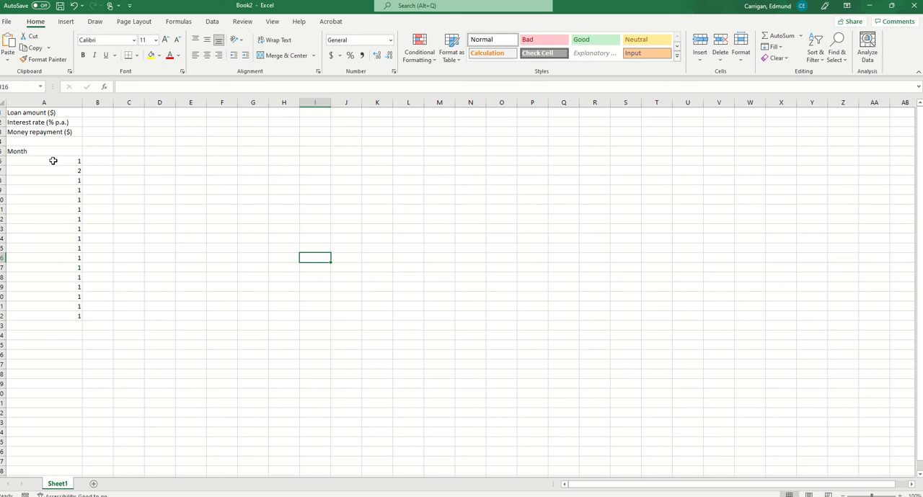
left_click_drag(52, 160, 91, 320)
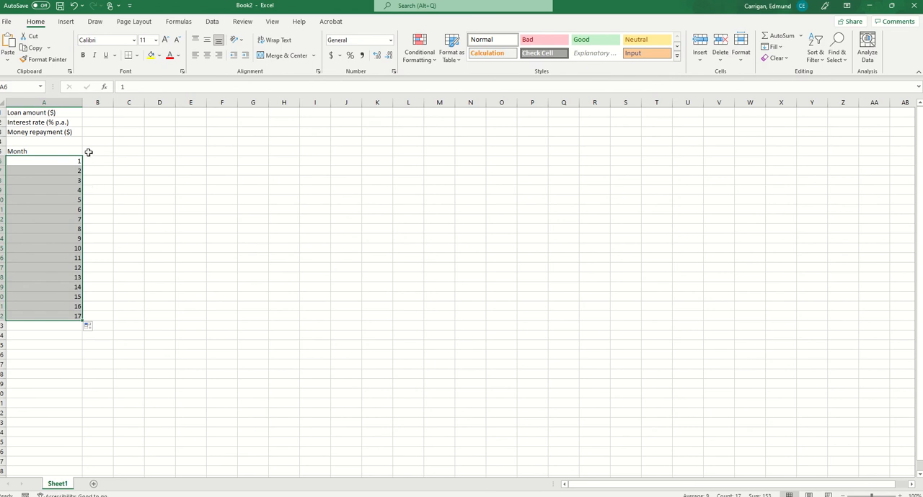
Widen column B and enter the heading "Principalat start of the month ($)" in B5, with a line break after "start"
left_click(91, 149)
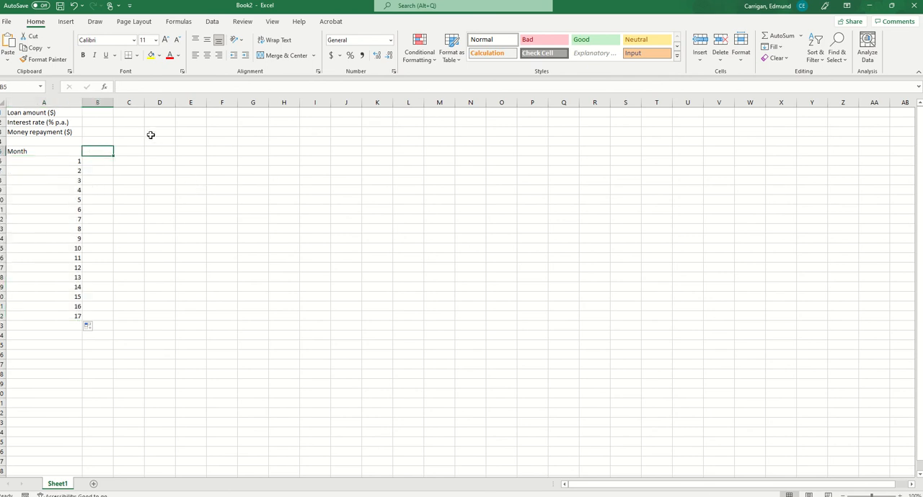
left_click_drag(113, 103, 148, 103)
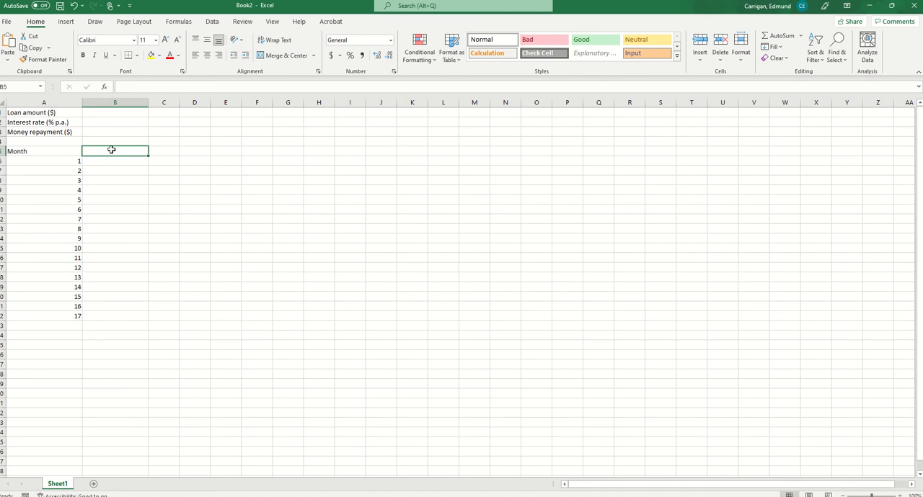
type("Prin")
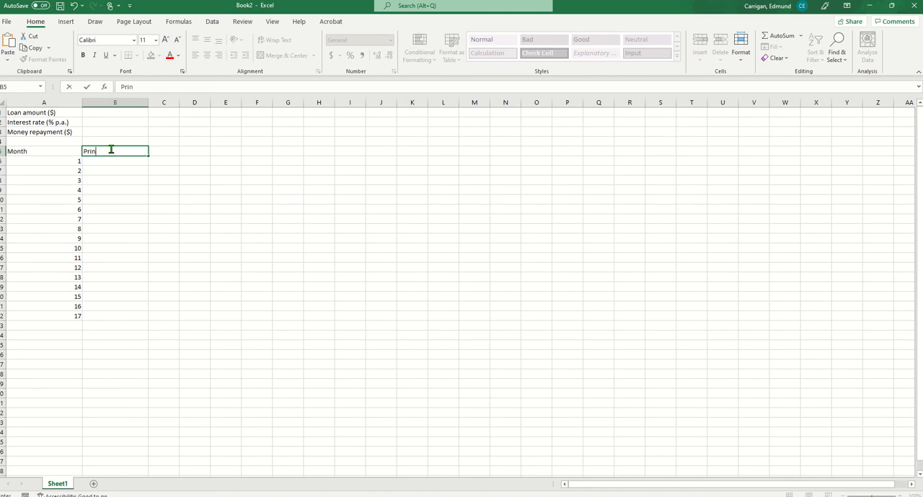
type("cipalat start")
key("Return")
type("of the month")
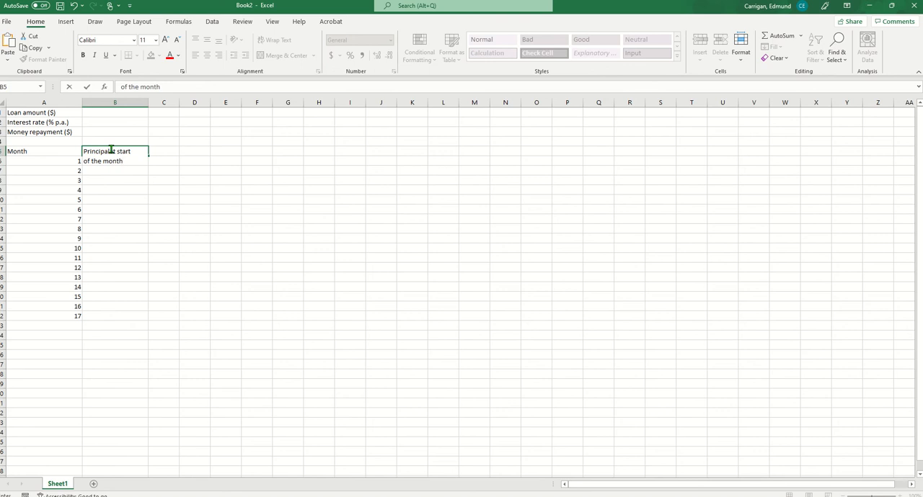
type(" ($)")
key("Return")
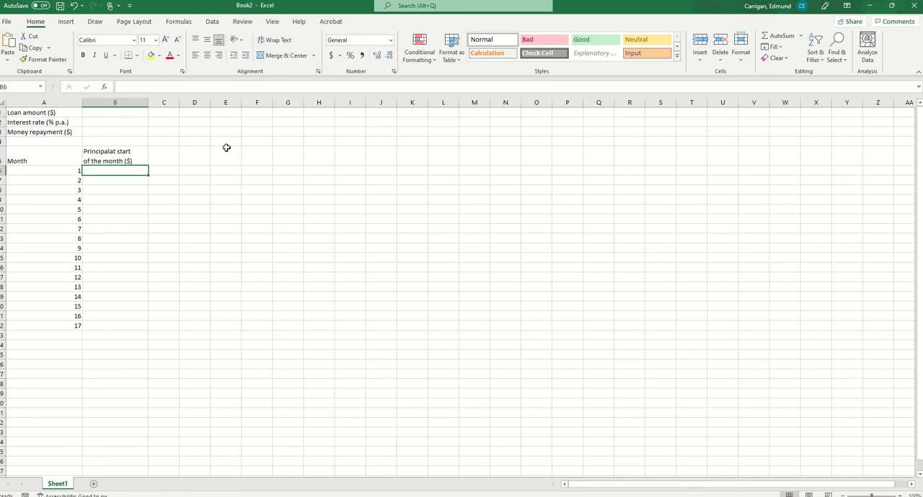
Enter the heading "Monthlyinterest ($)" in C5 and widen column C to fit it
left_click(164, 156)
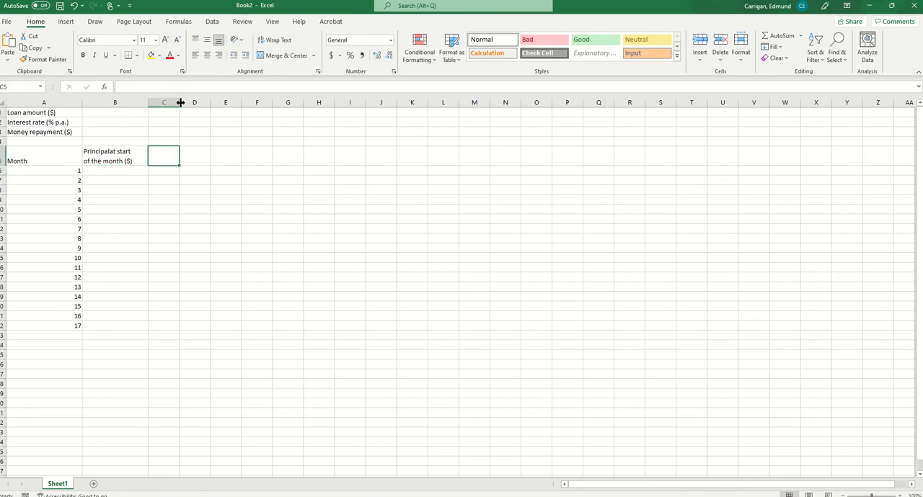
left_click_drag(179, 102, 204, 103)
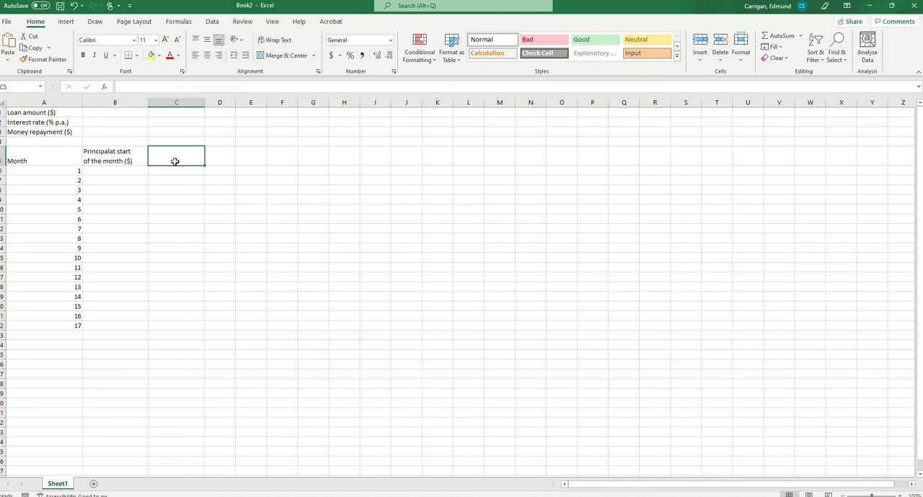
type("Month")
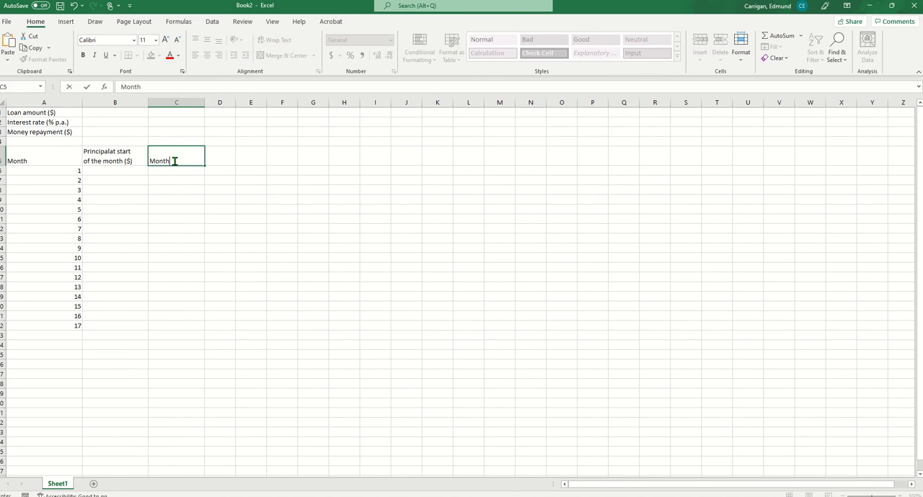
type("lyinterest ")
type("(4")
type("$")
left_click_drag(251, 219, 251, 210)
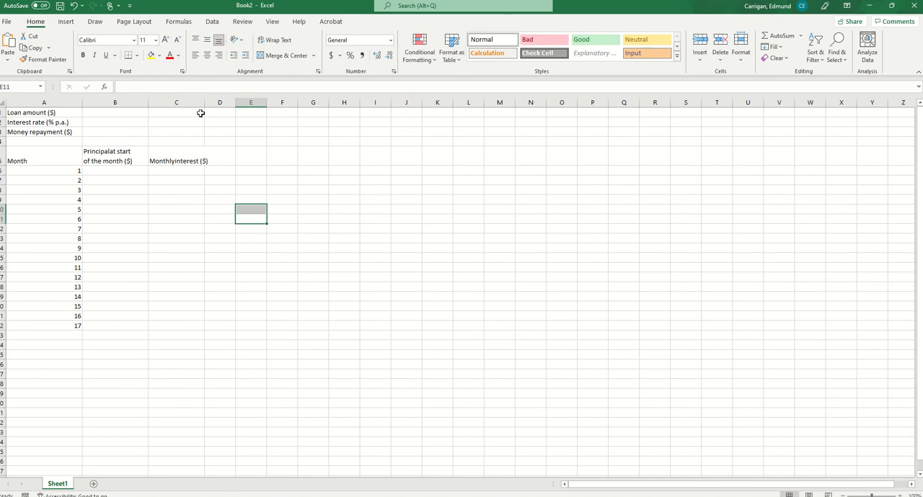
left_click_drag(206, 105, 218, 104)
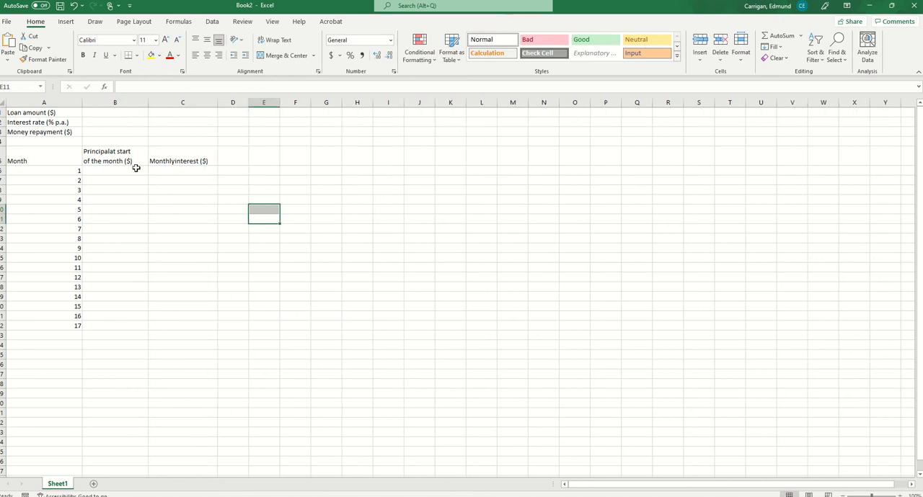
left_click(169, 163)
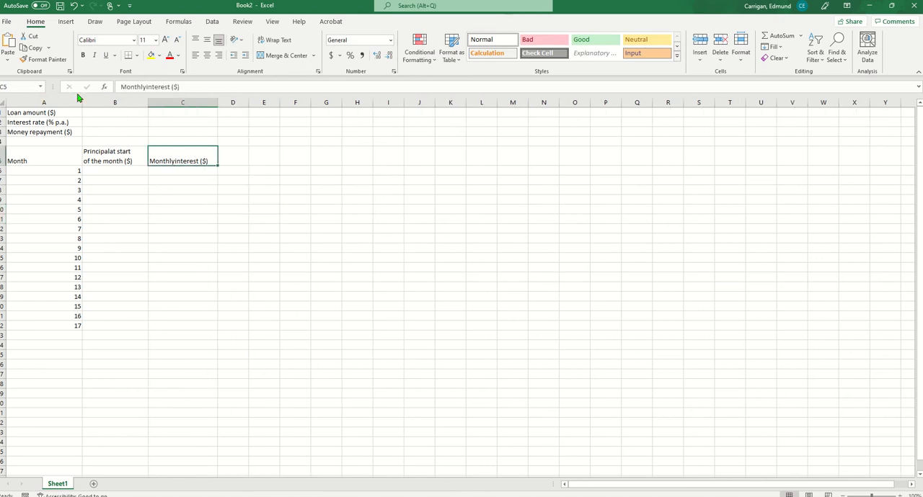
Correct the heading in C5 to "Monthly interest ($)" by adding the missing space between the words
left_click(147, 86)
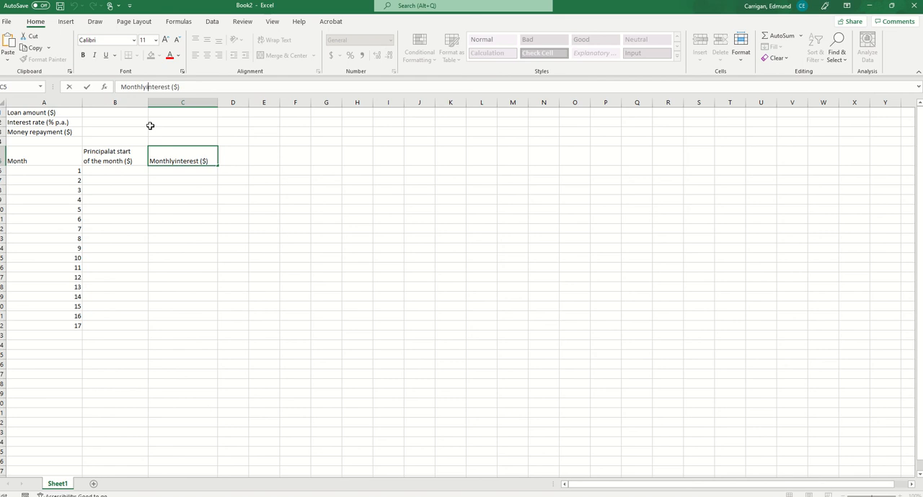
left_click(236, 191)
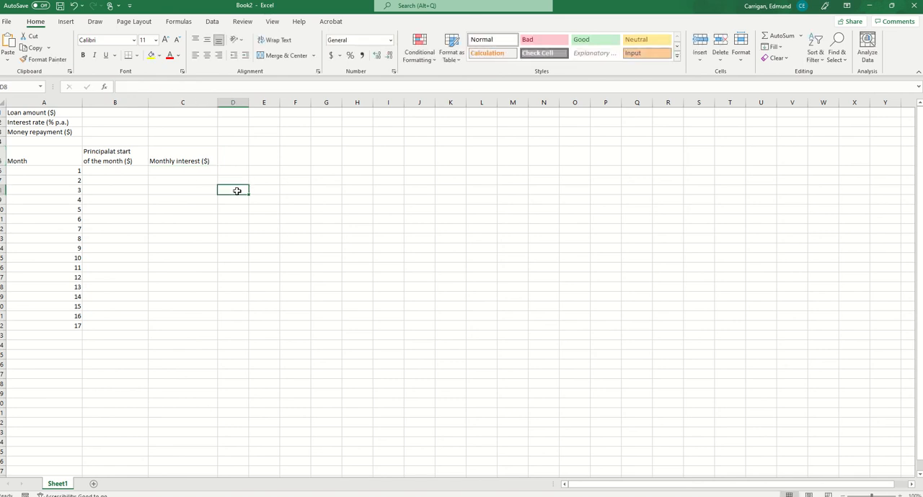
Widen column D and enter the heading "Monthly repayment ($)" in D5, with a line break after "Monthly"
left_click_drag(248, 103, 280, 102)
left_click(246, 157)
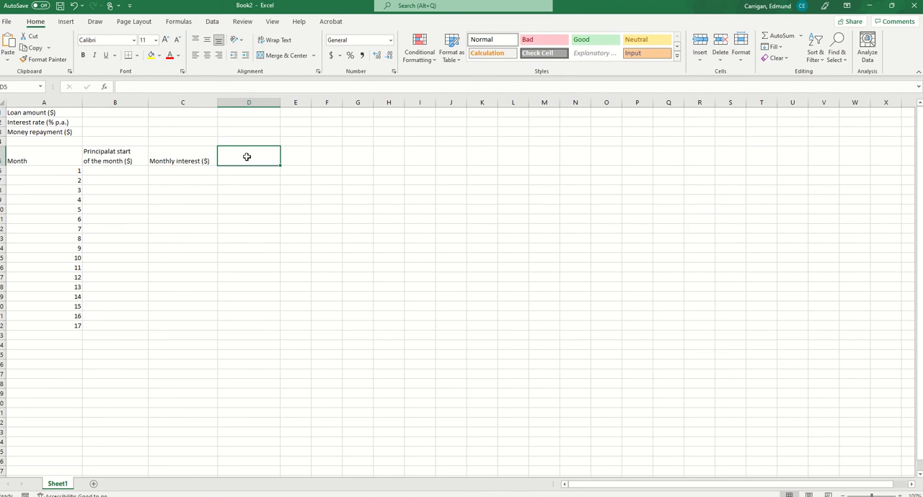
type("Money")
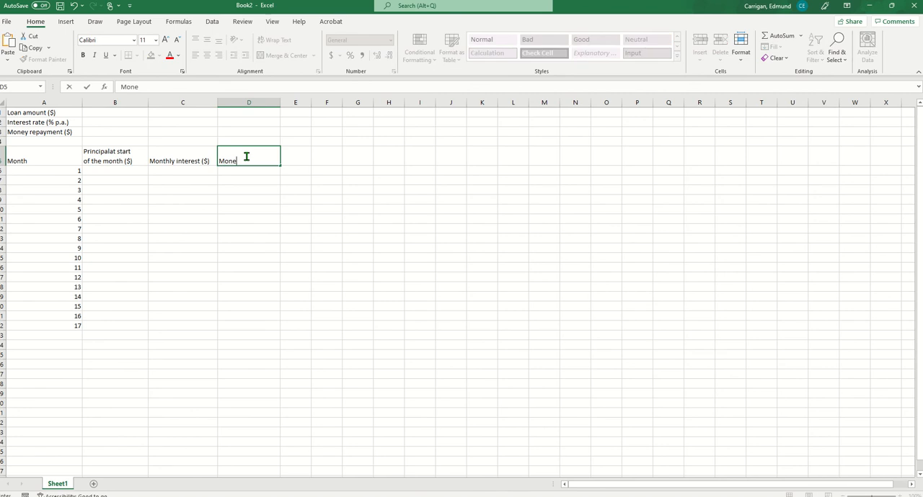
key("BackSpace")
key("BackSpace")
type("thly")
key("alt+Return")
type("re[")
type("payment")
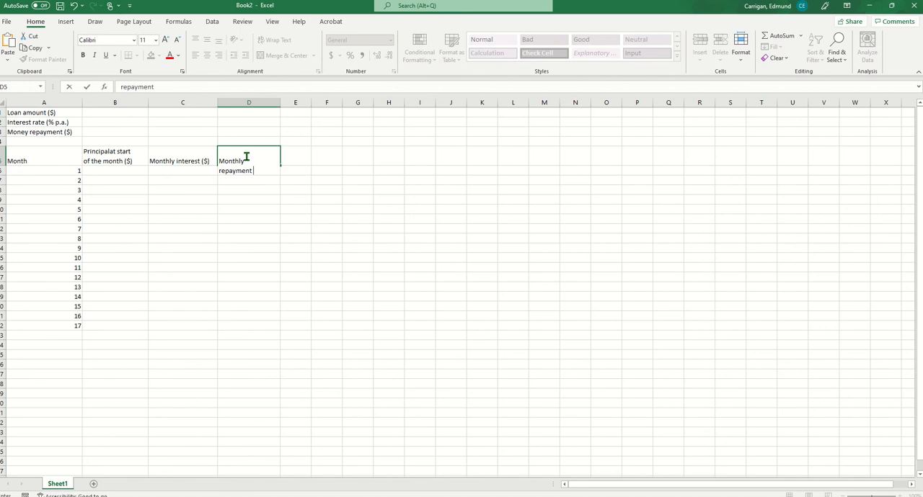
type(" ($")
key("Return")
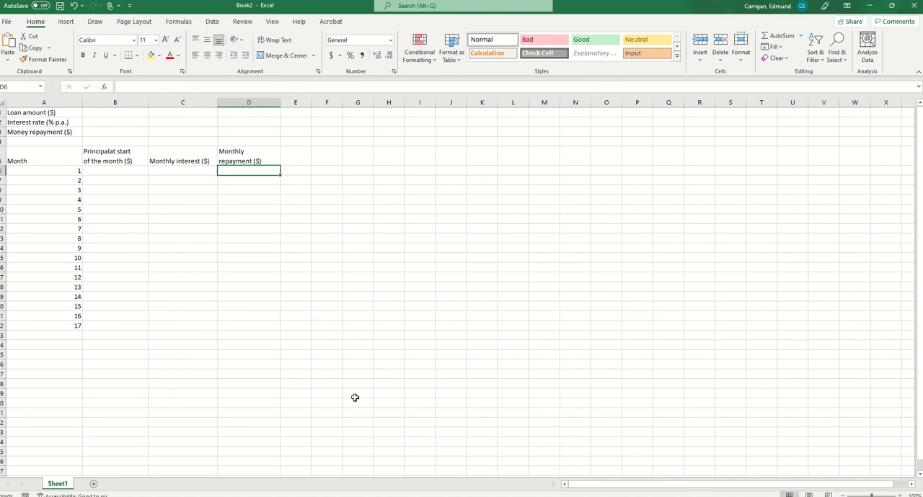
Widen column E and enter the heading "Balance ($)" in E5
left_click(295, 155)
left_click_drag(312, 105, 332, 106)
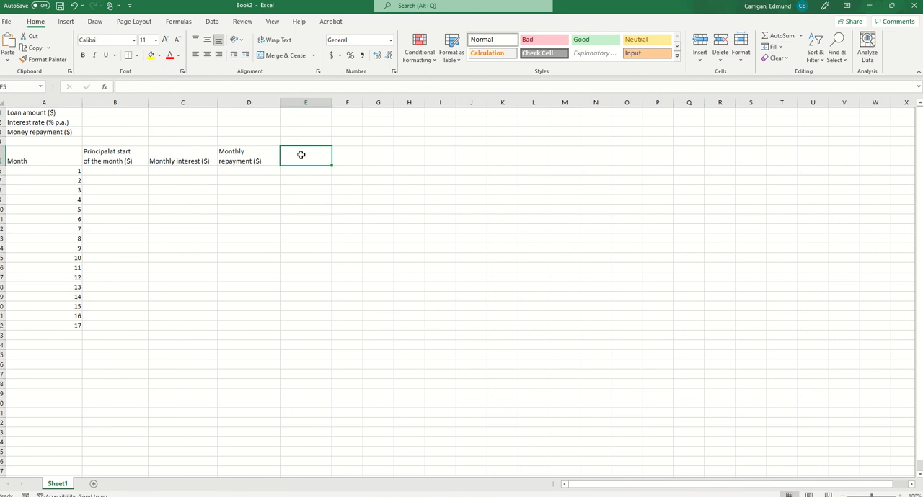
type("Balance ($")
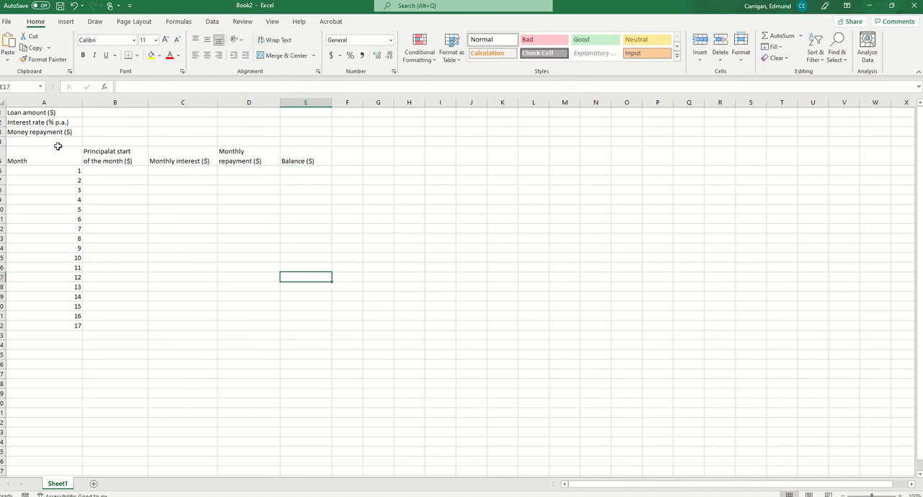
Apply all borders to the monthly table A5:E22
left_click_drag(54, 156, 292, 325)
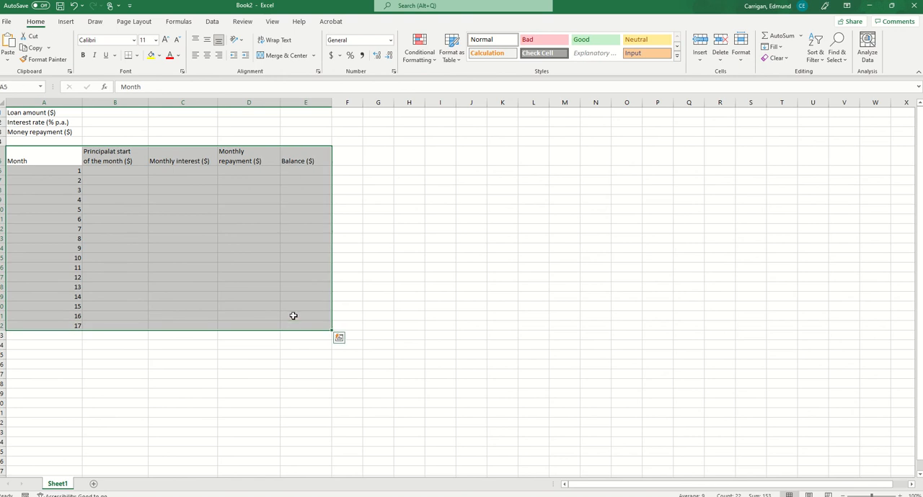
left_click(137, 56)
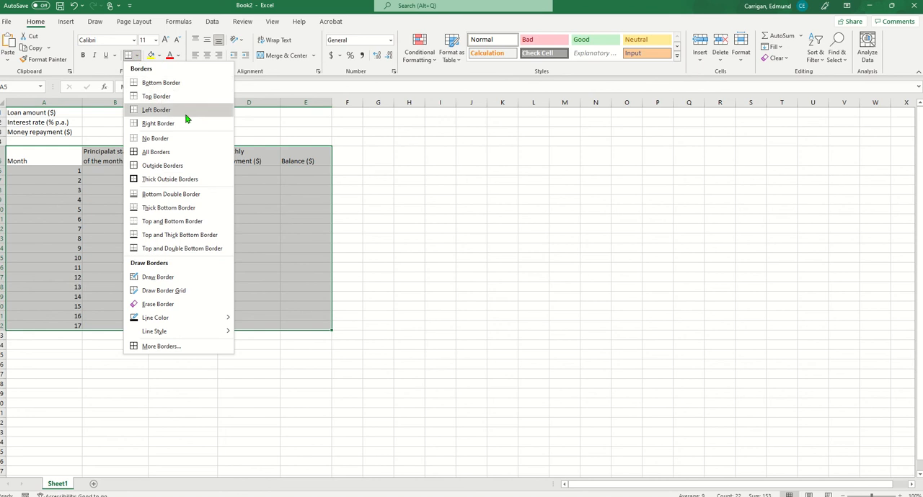
left_click(171, 152)
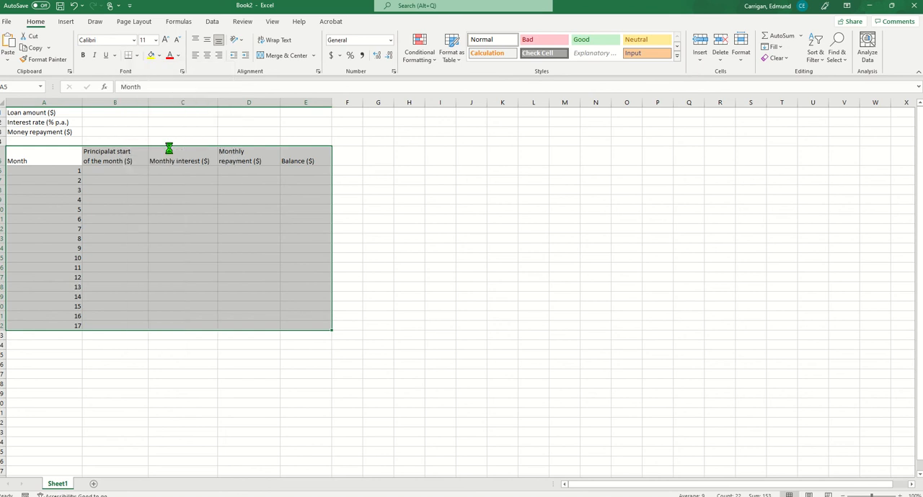
left_click(453, 336)
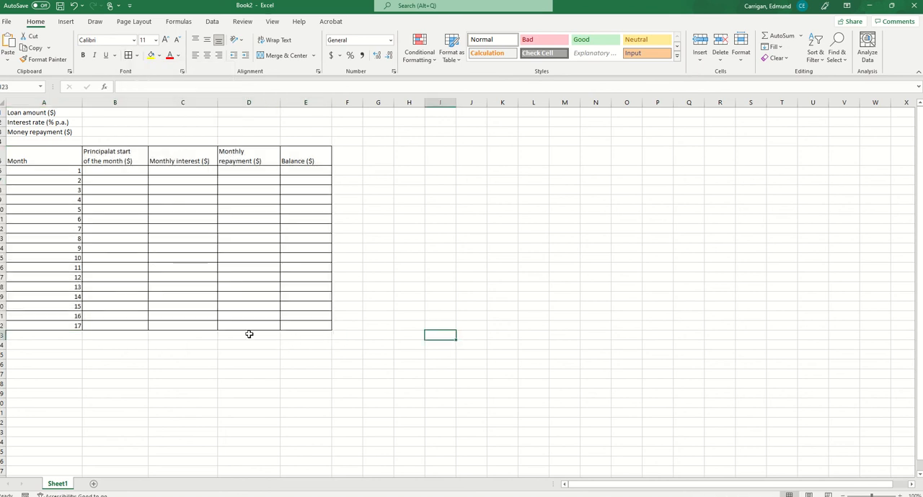
Center the month numbers in A6:A22 and the table headings in A5:E5 horizontally
left_click(60, 169)
left_click_drag(60, 168, 58, 326)
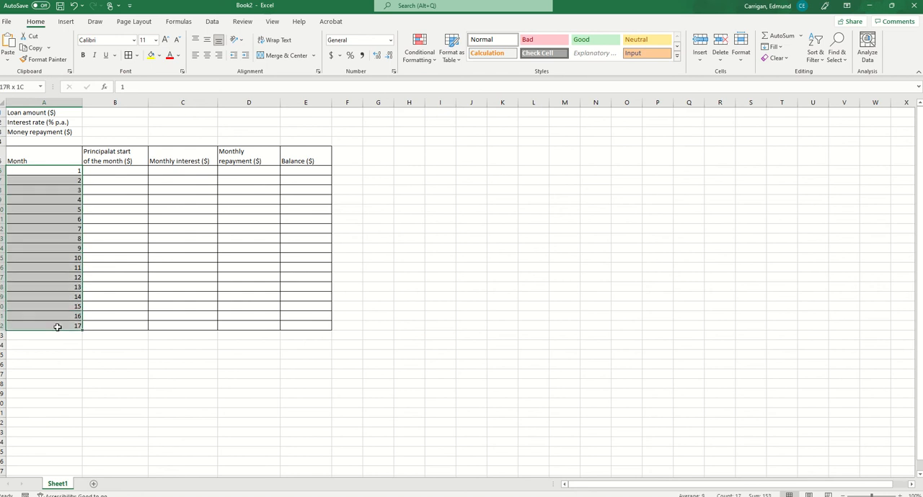
left_click(207, 55)
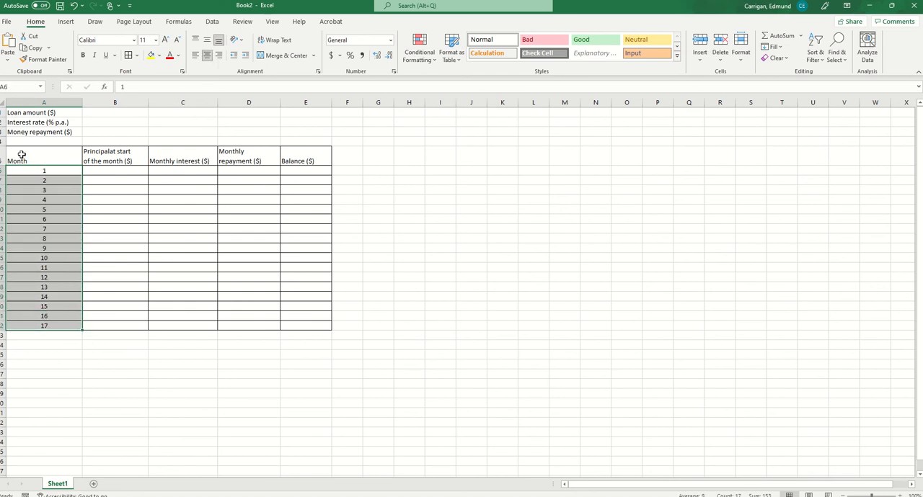
left_click_drag(21, 154, 286, 157)
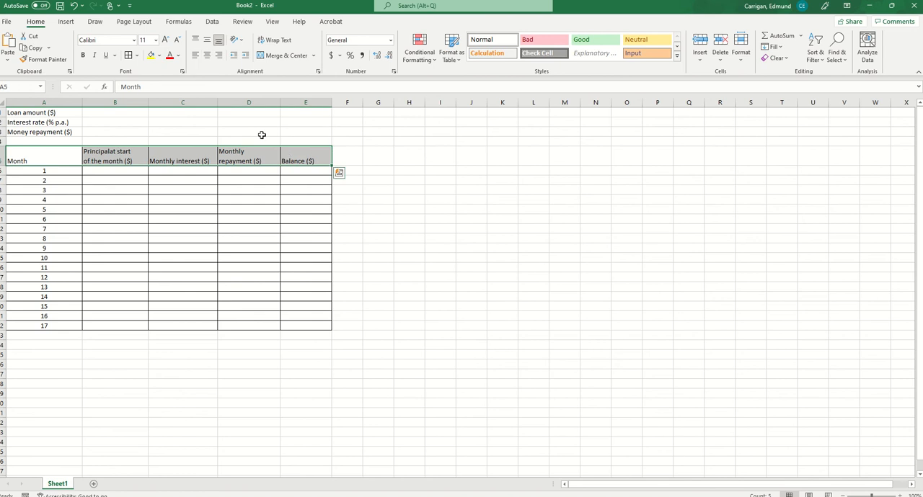
left_click(207, 56)
Correct the heading in B5 to "Principal at start of the month ($)" by adding the missing space after "Principal"
left_click(115, 160)
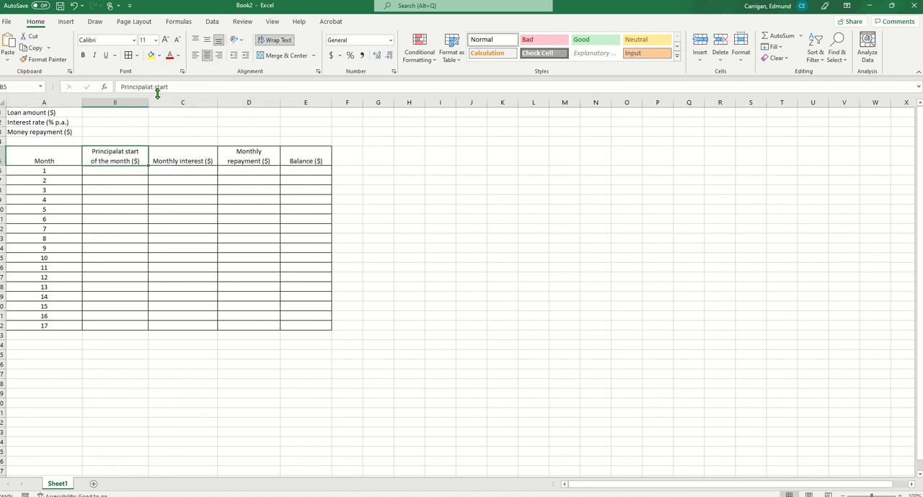
left_click(144, 87)
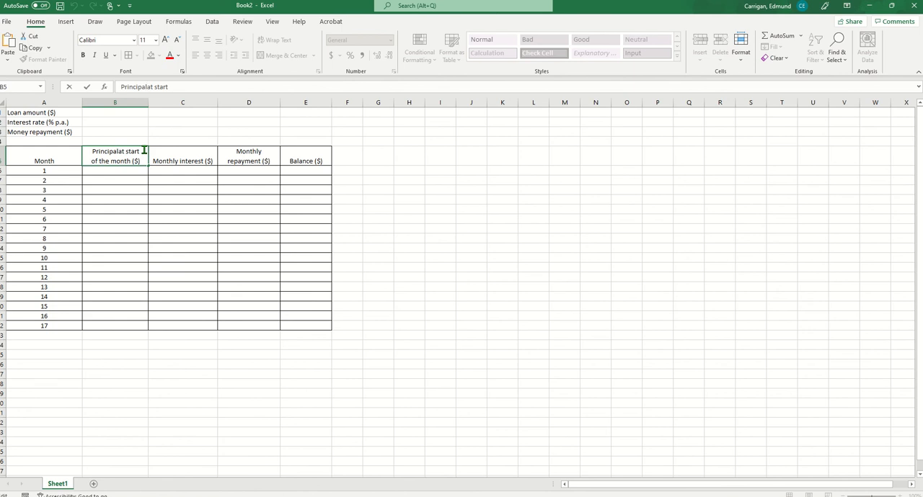
left_click(320, 372)
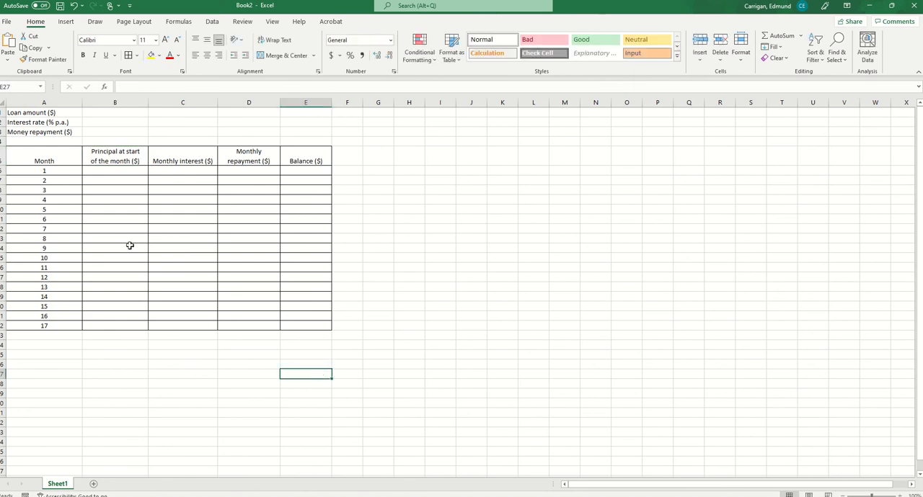
Link the month 1 principal to the loan amount by entering the formula =B1 in B6
left_click(119, 112)
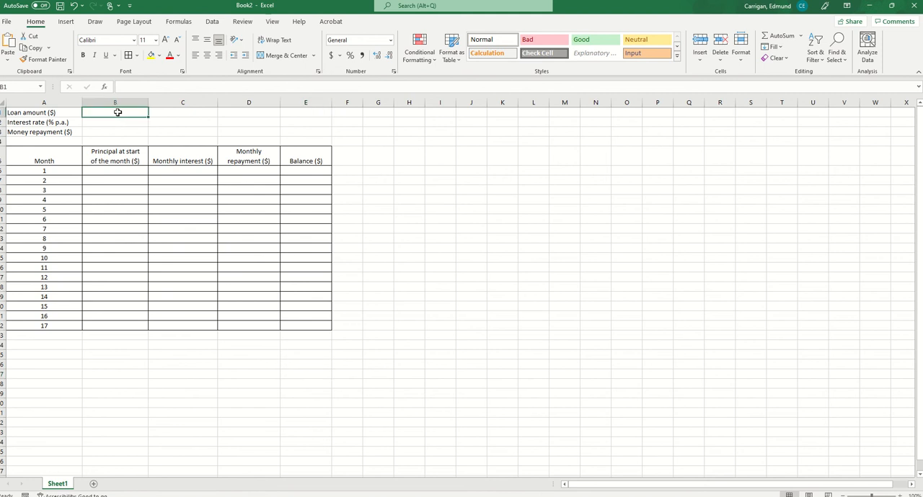
left_click(112, 168)
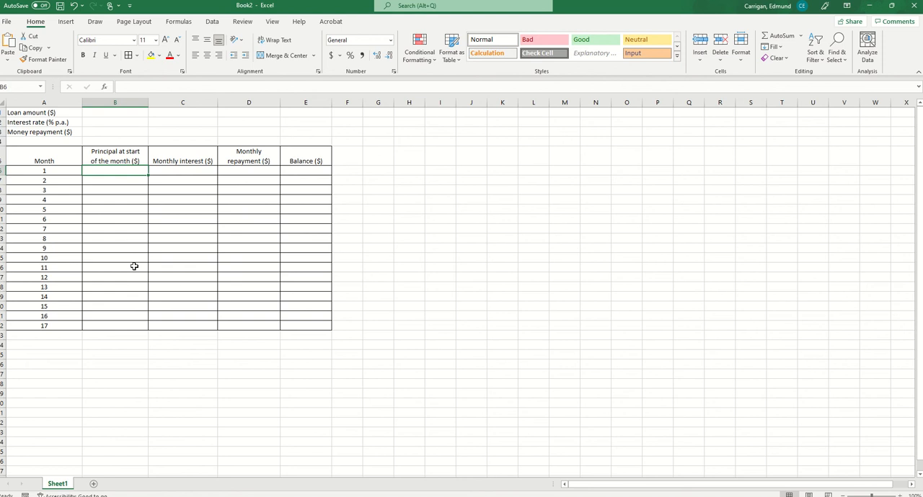
type("=")
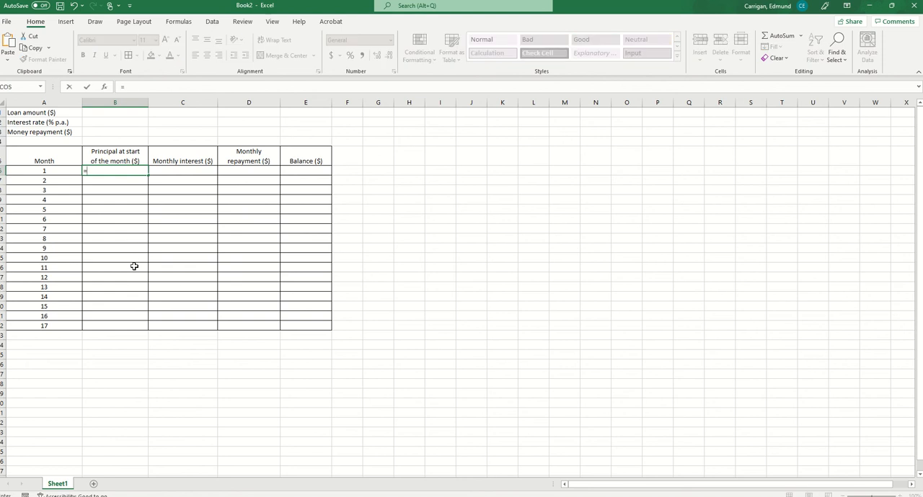
left_click(111, 112)
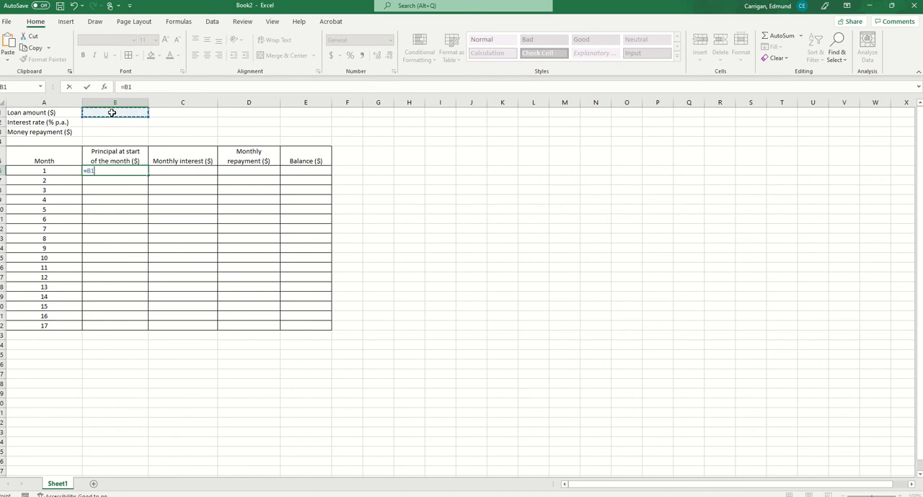
key("Return")
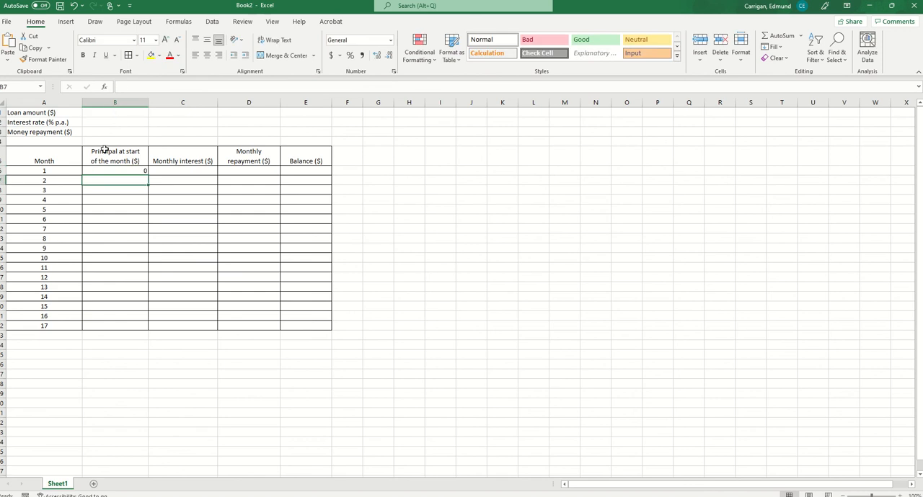
left_click(115, 169)
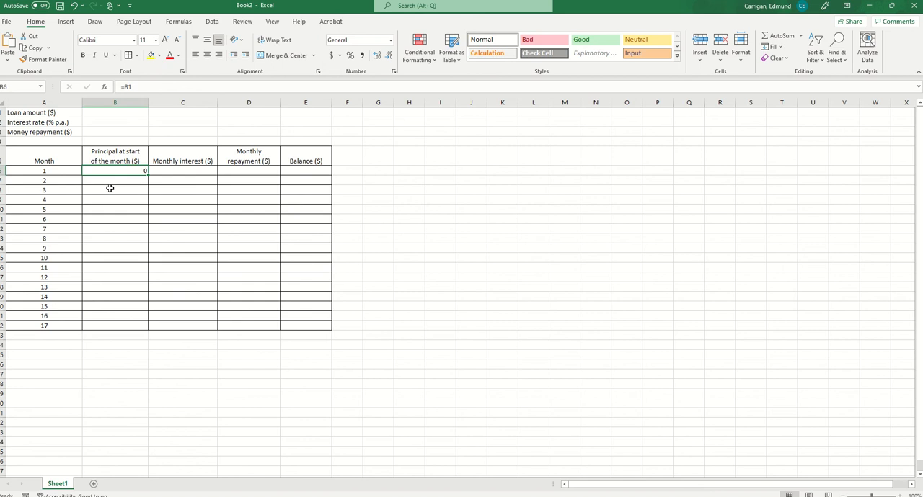
Link the month 2 principal to the month 1 balance by entering the formula =E6 in B7
left_click(108, 184)
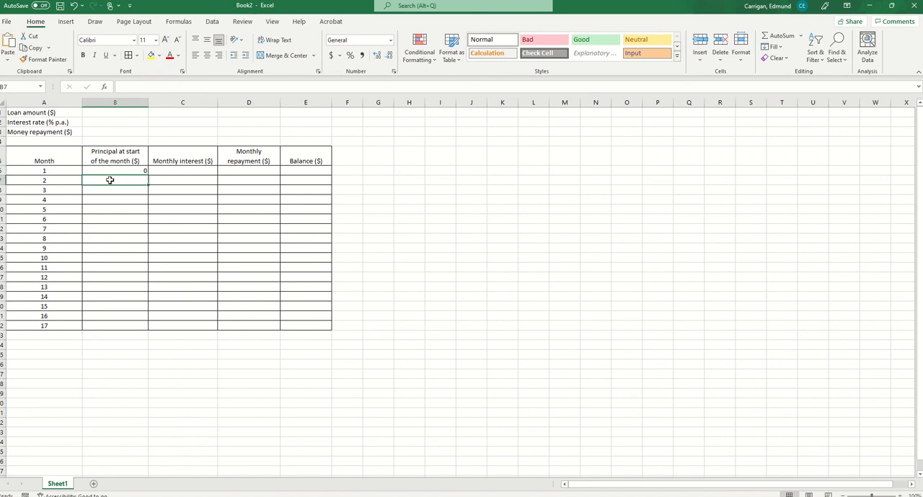
left_click(109, 170)
left_click(109, 179)
type("=")
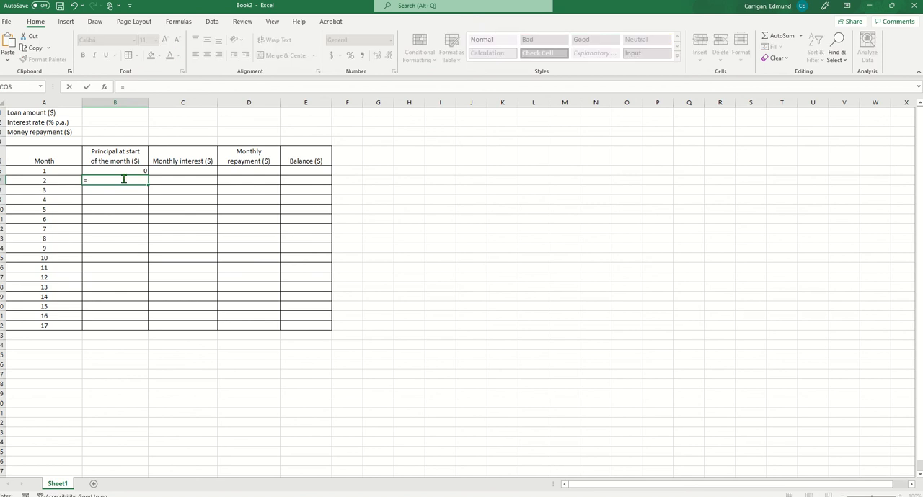
left_click(290, 170)
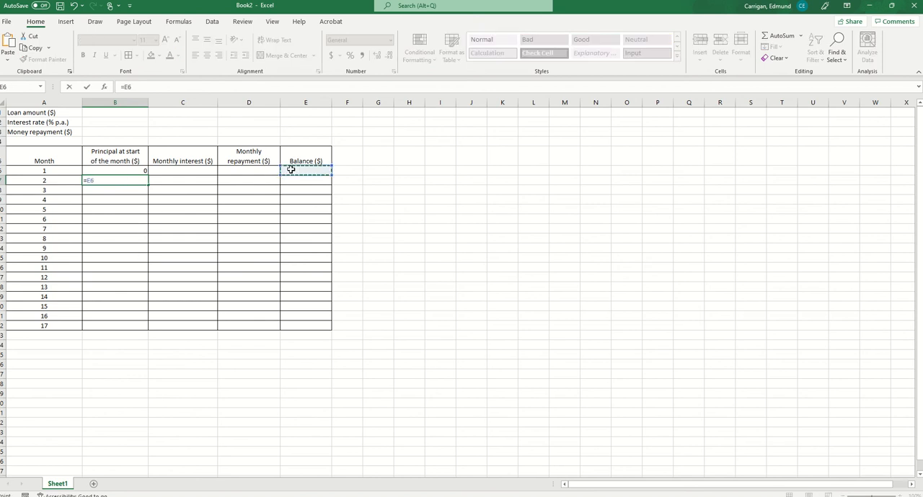
key("Return")
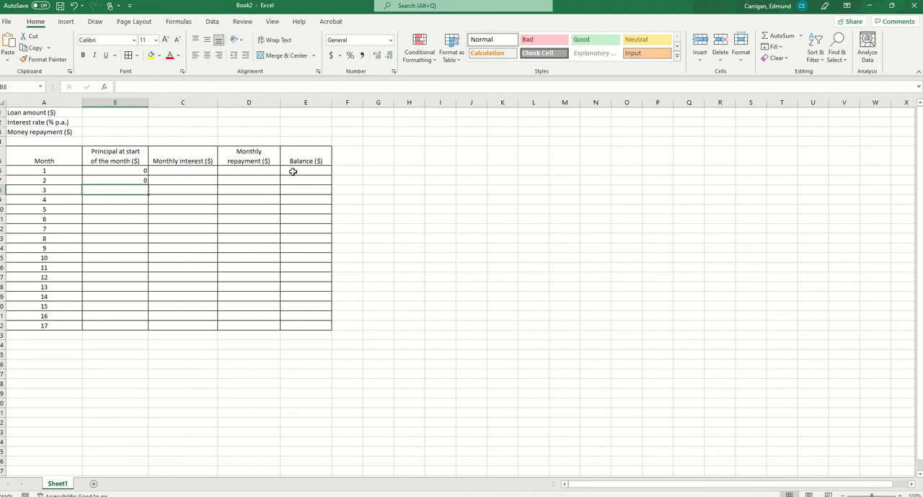
left_click(123, 178)
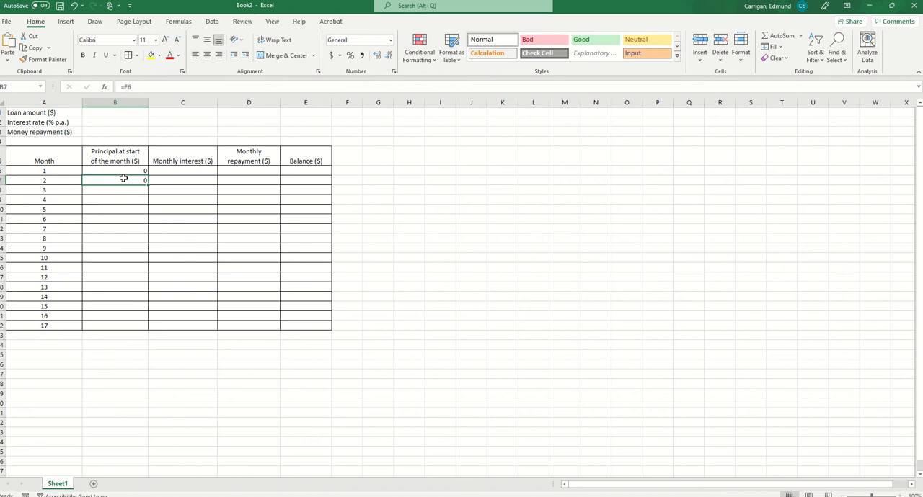
Calculate the month 1 interest by entering the formula =B6*B2/100/12 in C6
left_click(176, 170)
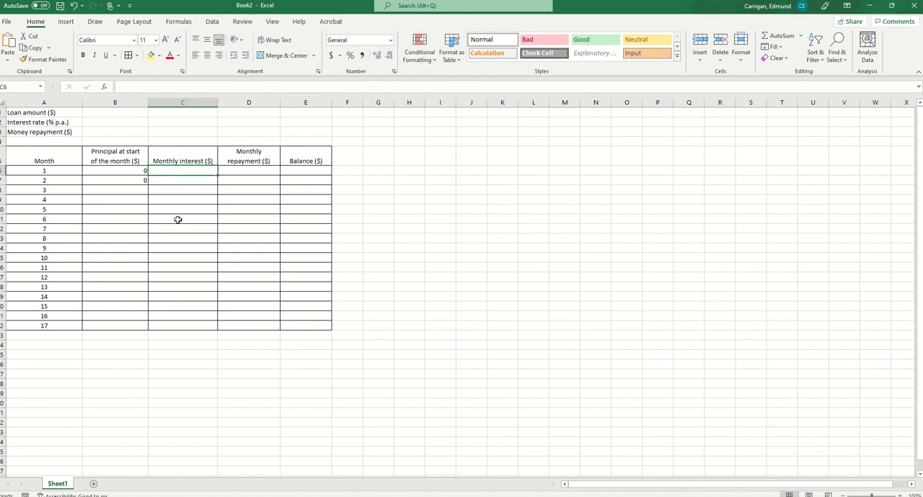
type("=")
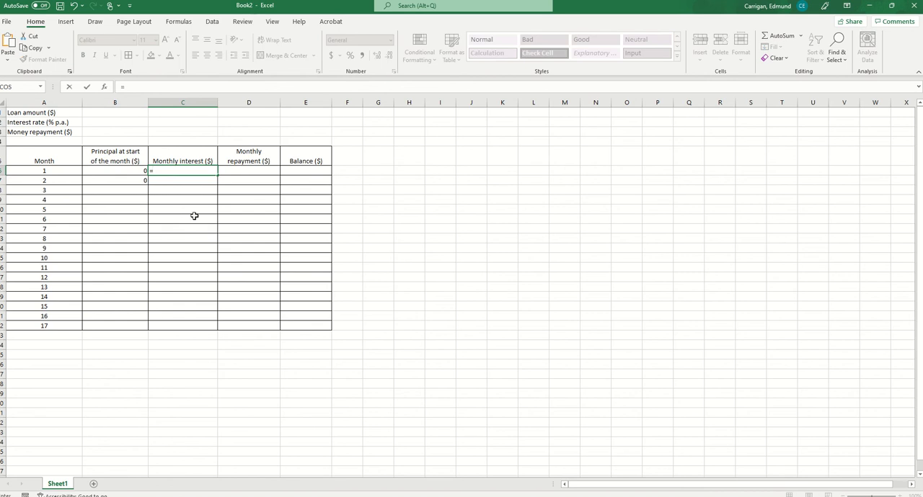
left_click(103, 170)
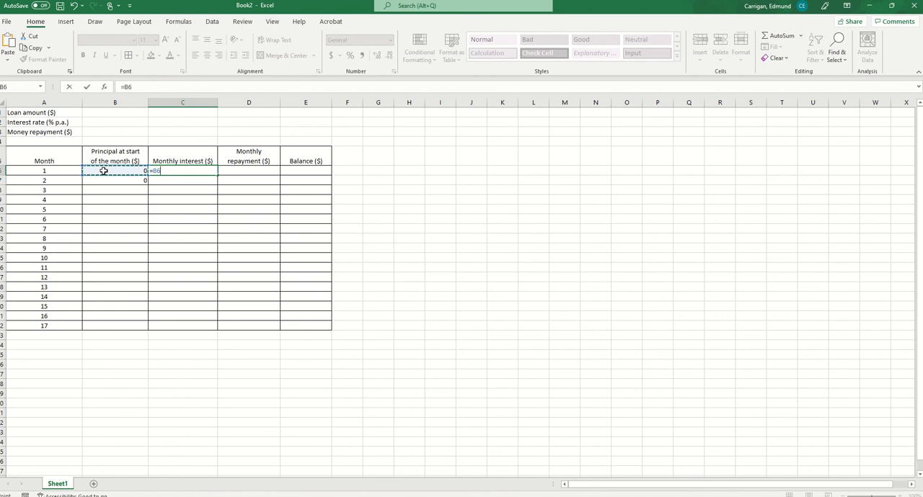
type("*")
left_click(107, 122)
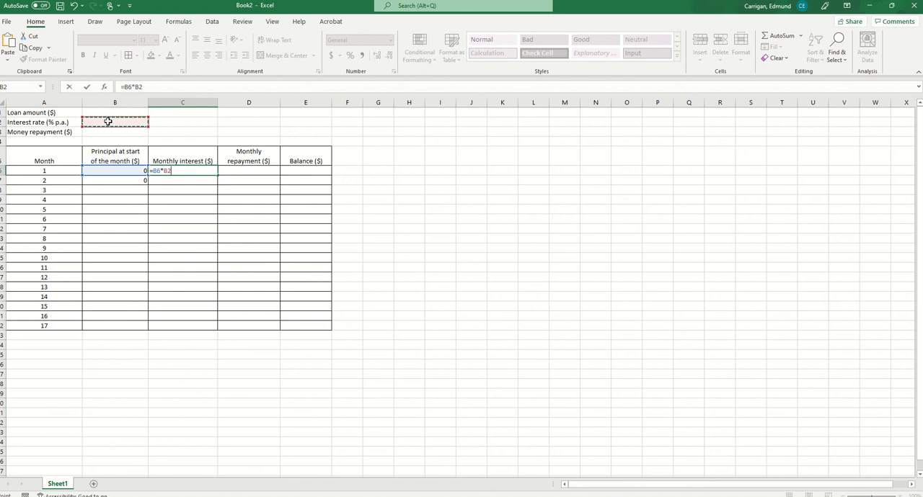
type("/")
type("X")
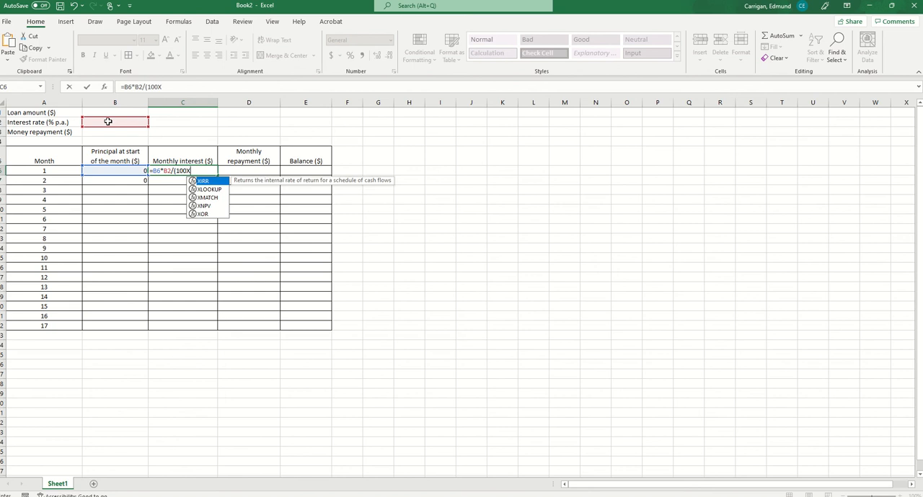
type("1")
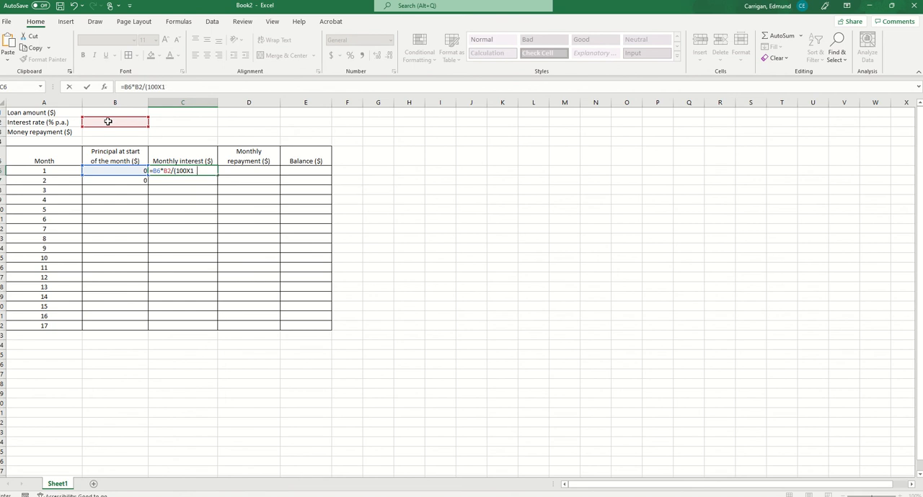
key("BackSpace")
key("BackSpace")
key("BackSpace")
key("BackSpace")
type("00/12")
key("Return")
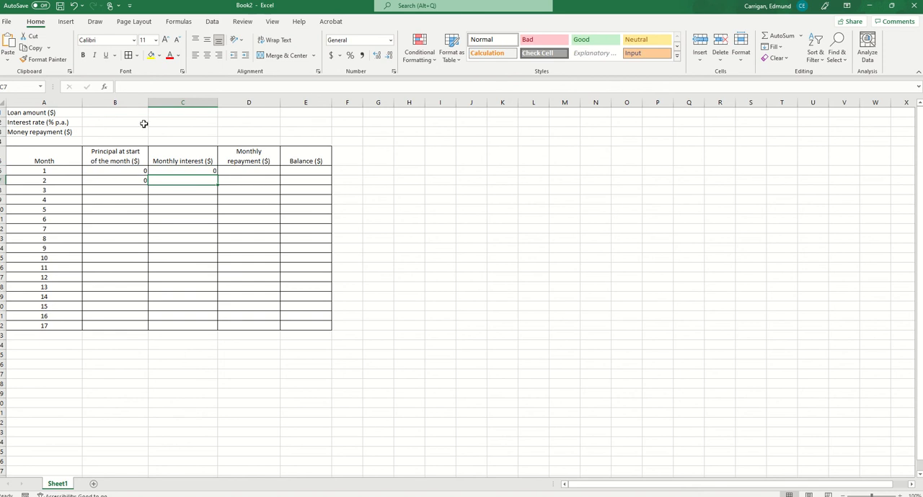
Link the month 1 repayment to the money repayment input by entering the formula =B3 in D6
left_click(247, 169)
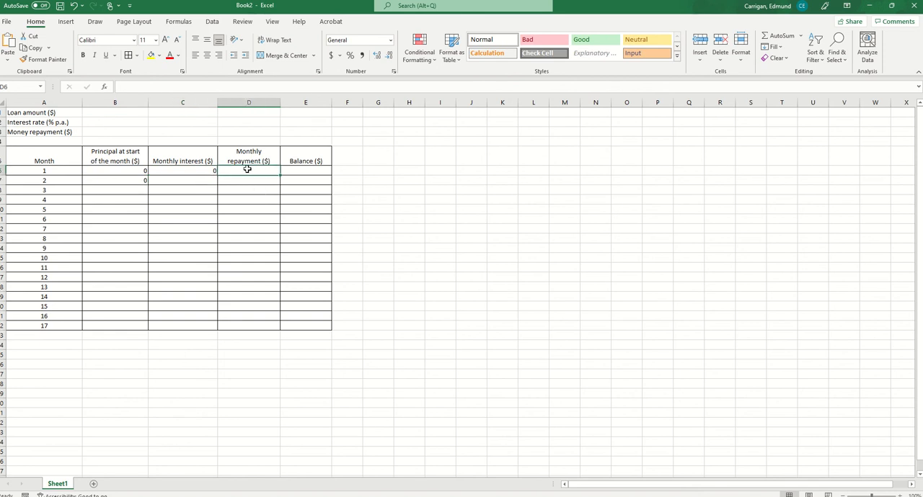
type("=")
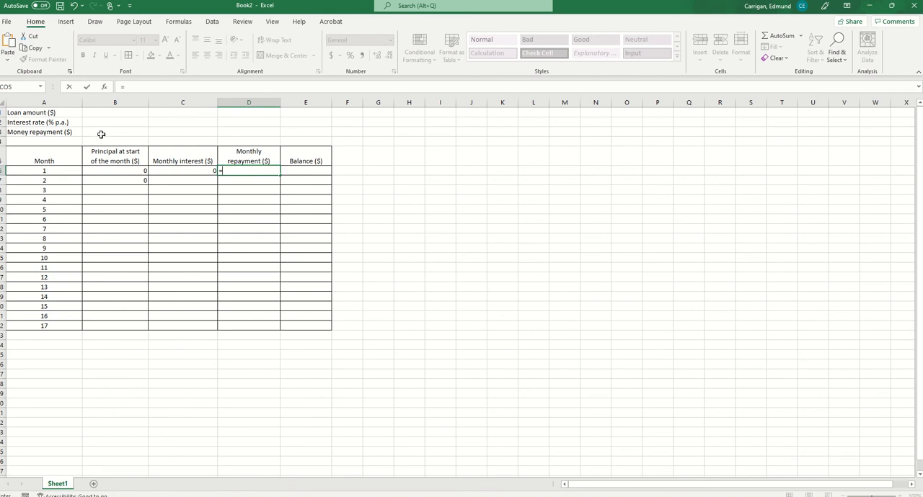
left_click(103, 132)
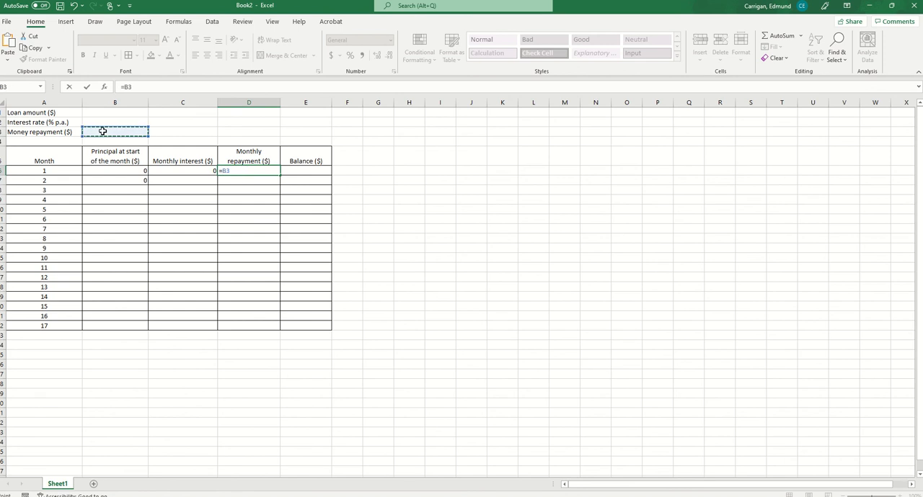
key("Return")
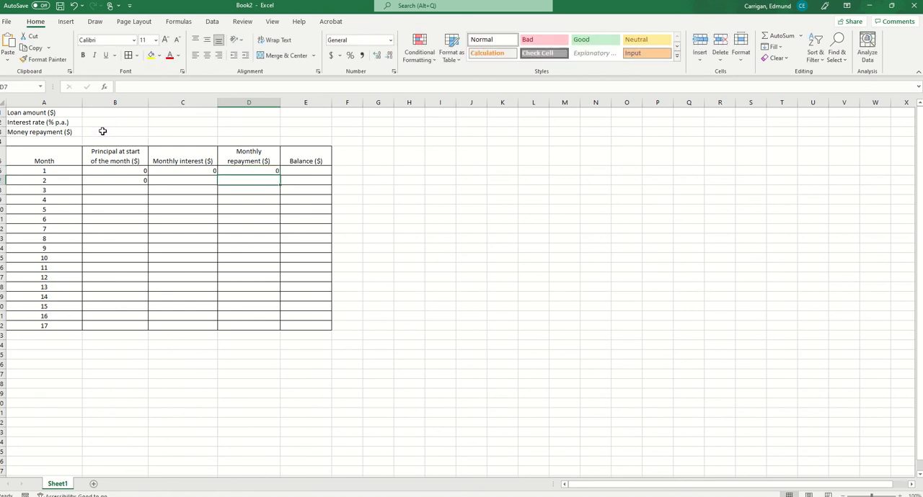
Lock the row of the repayment reference in D6 so the formula is =B$3
left_click(259, 172)
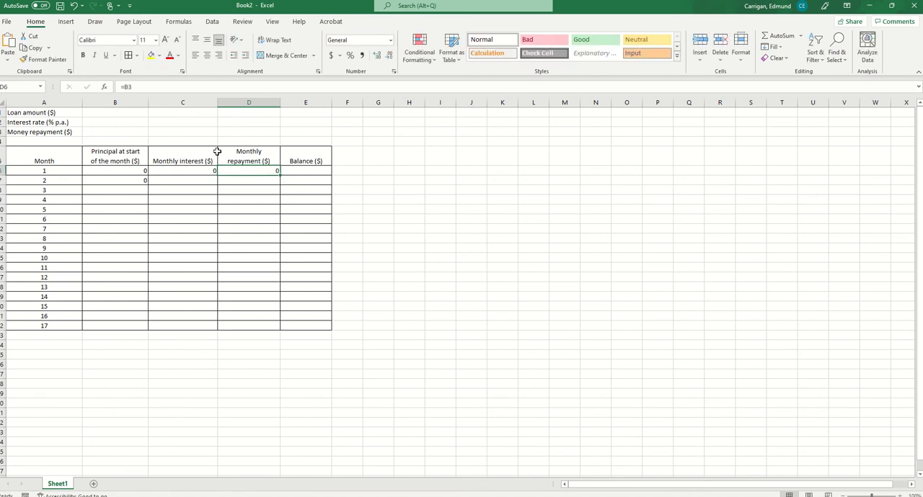
left_click(128, 87)
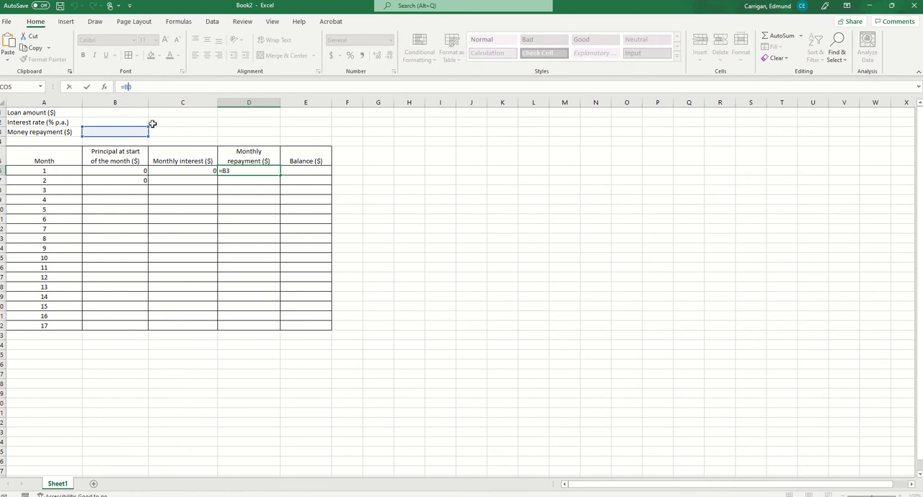
type("$")
left_click(253, 338)
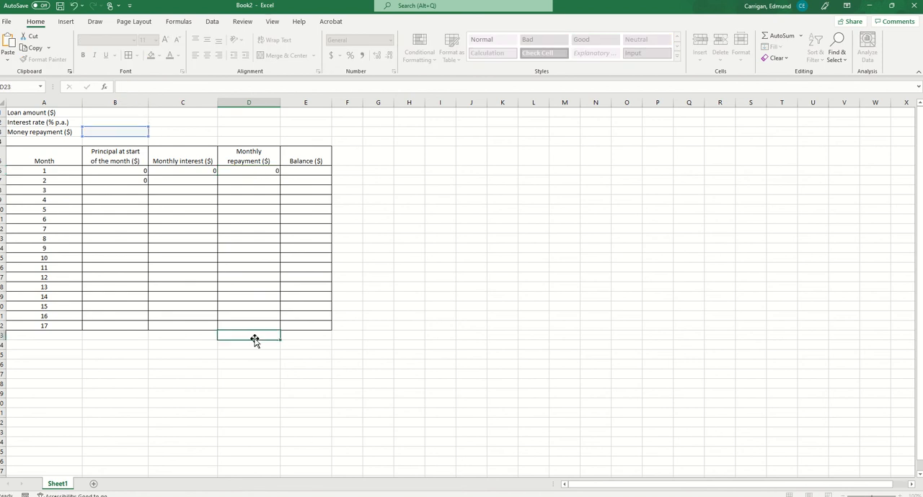
Calculate the month 1 balance by entering the formula =B6+C6-D6 in E6
left_click(303, 169)
type("=")
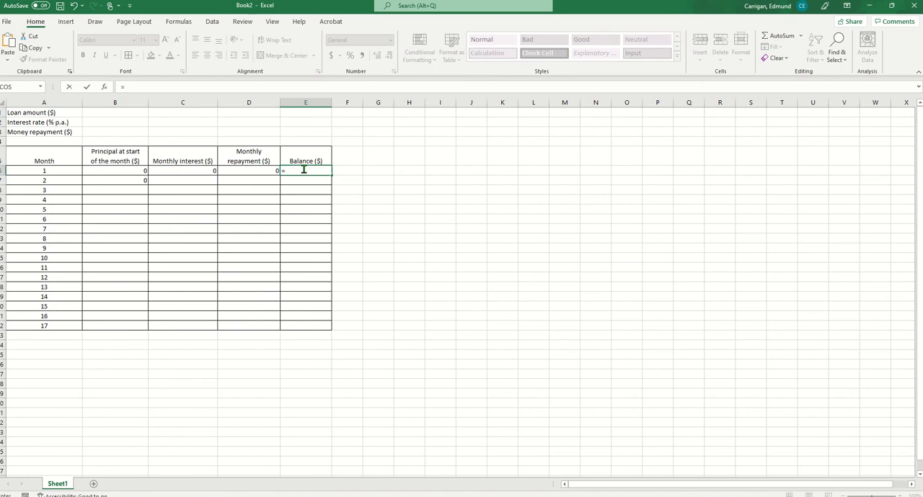
left_click(110, 170)
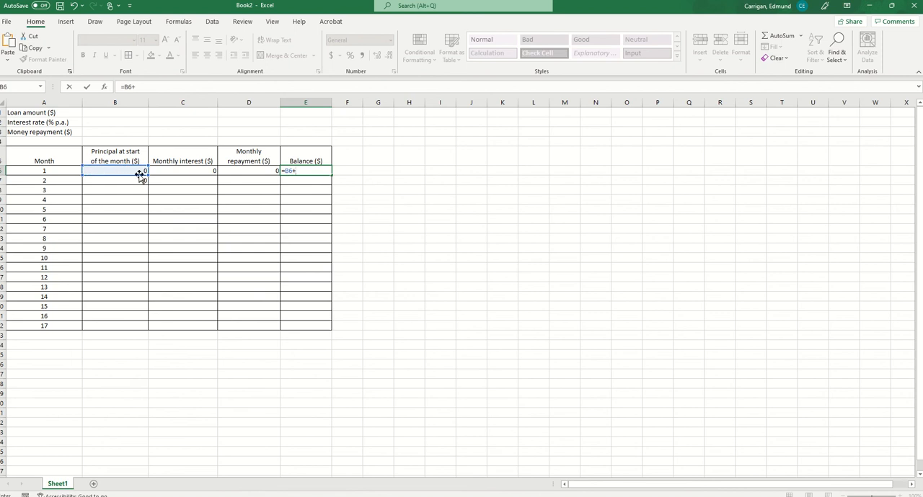
type("+")
left_click(166, 170)
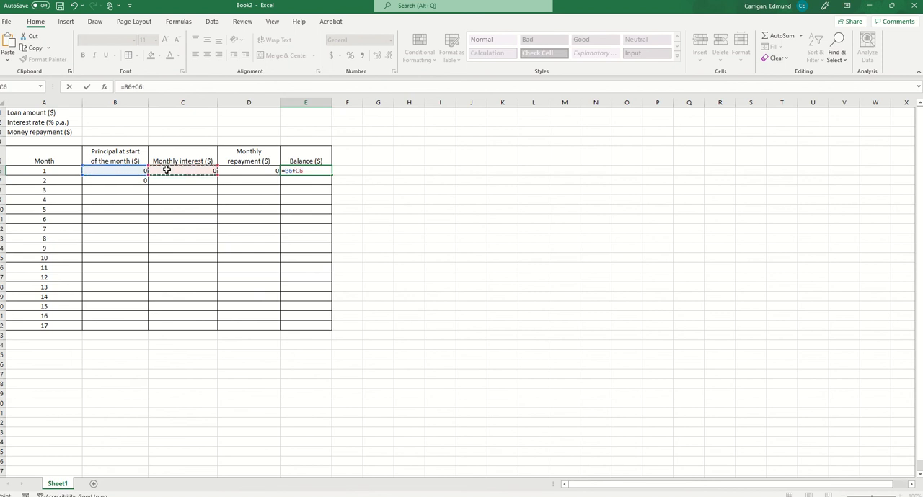
type("-")
left_click(256, 171)
key("Return")
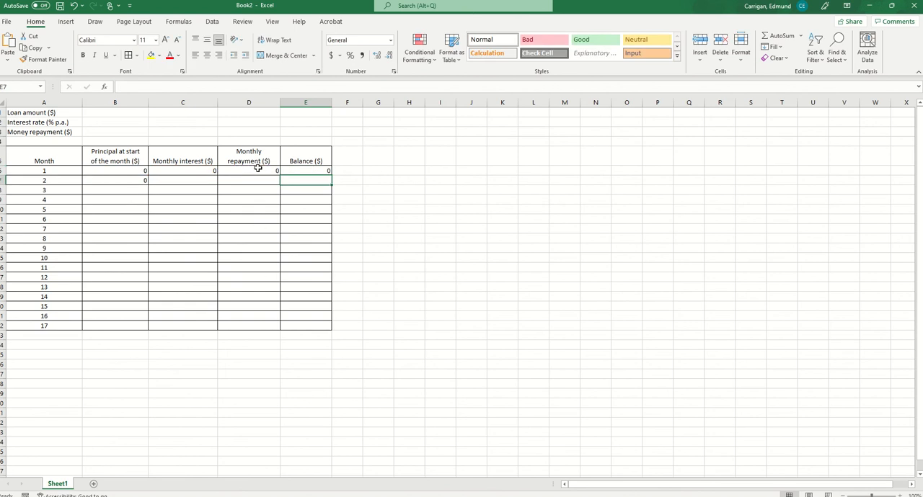
Fill the interest, repayment and balance formulas in C6:E6 down to row 22 for month 17
left_click(257, 170)
left_click(298, 170)
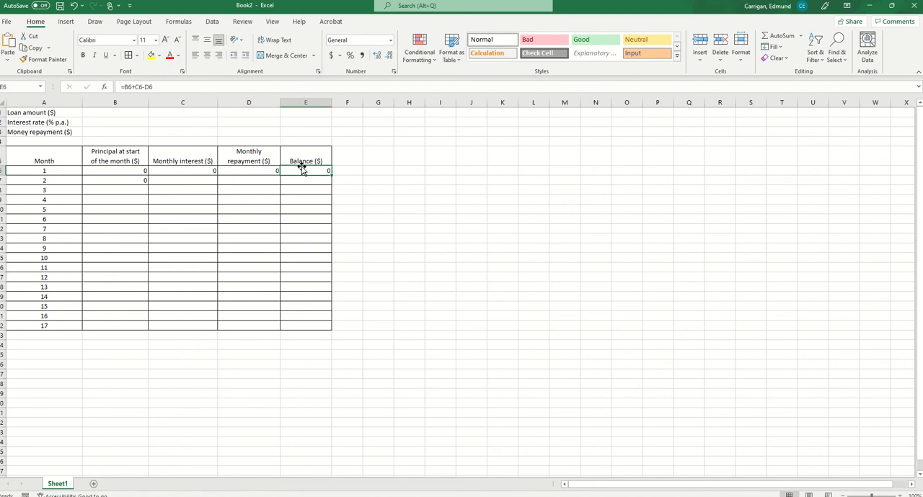
left_click(132, 180)
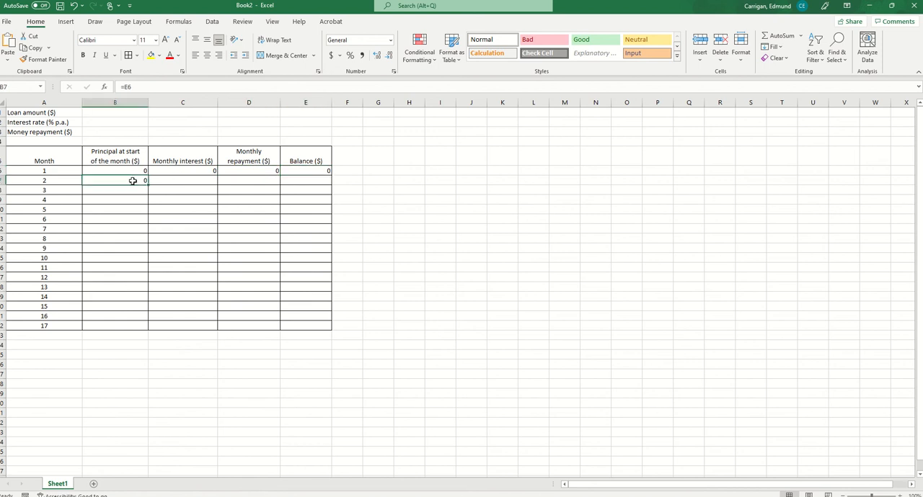
left_click_drag(184, 170, 330, 328)
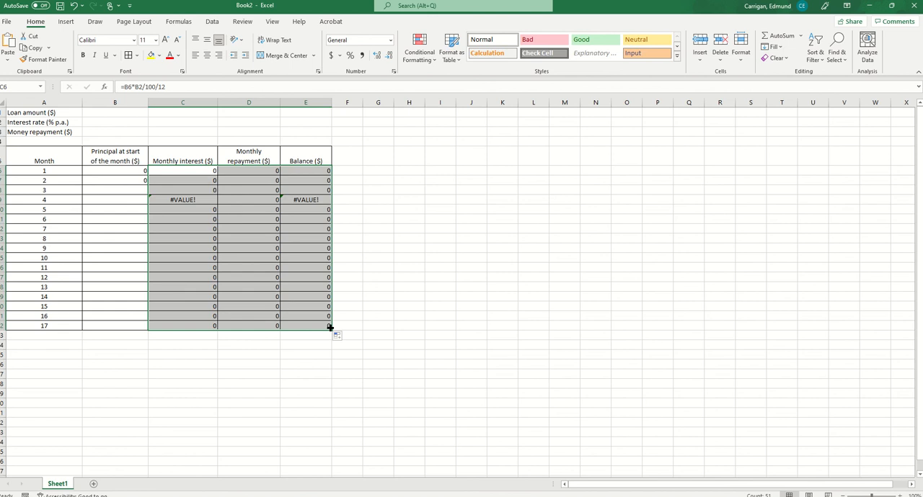
Lock the interest rate's row in C6 as =B6*B$2/100/12 and fill the corrected formula down to C22
left_click(194, 180)
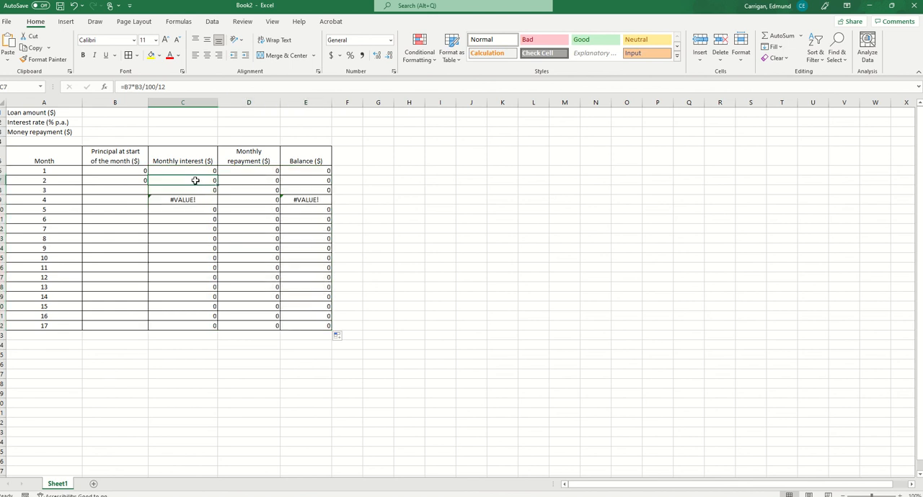
left_click(177, 170)
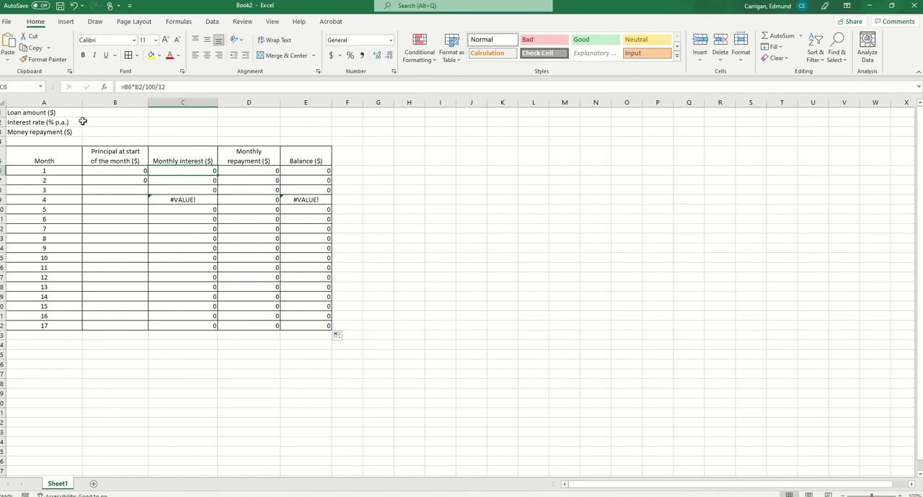
left_click(137, 87)
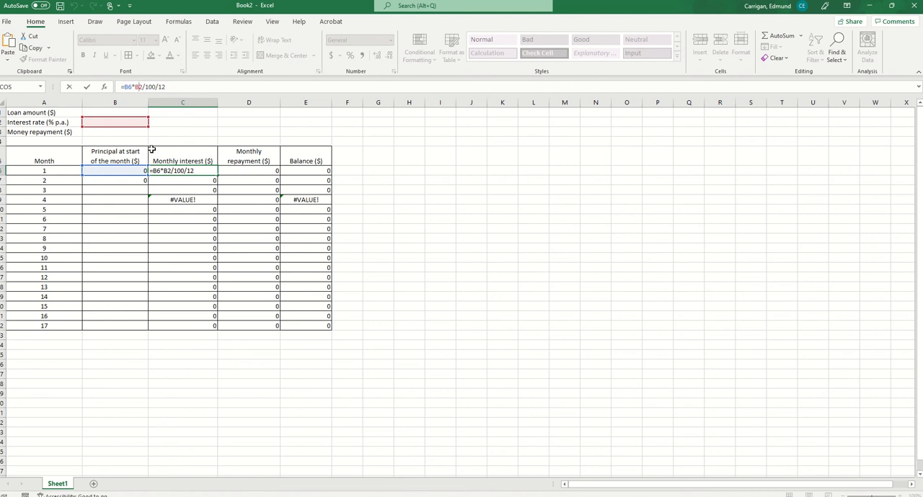
type("$")
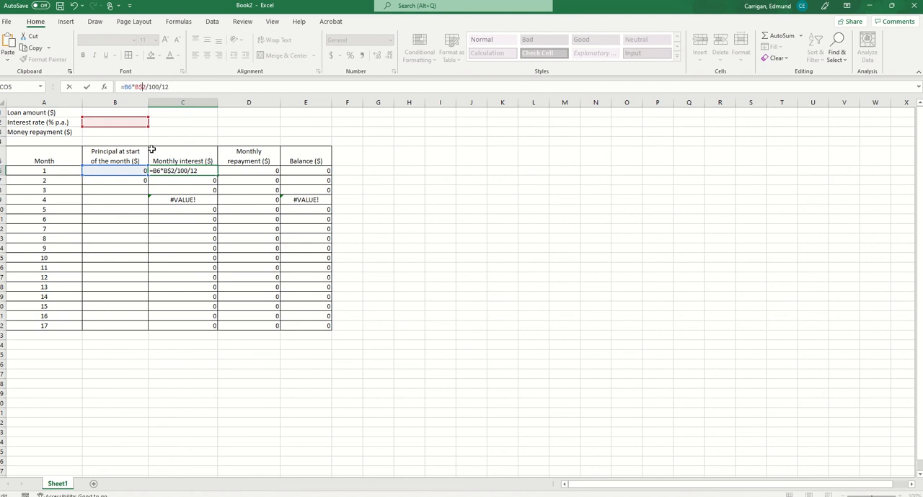
left_click(468, 309)
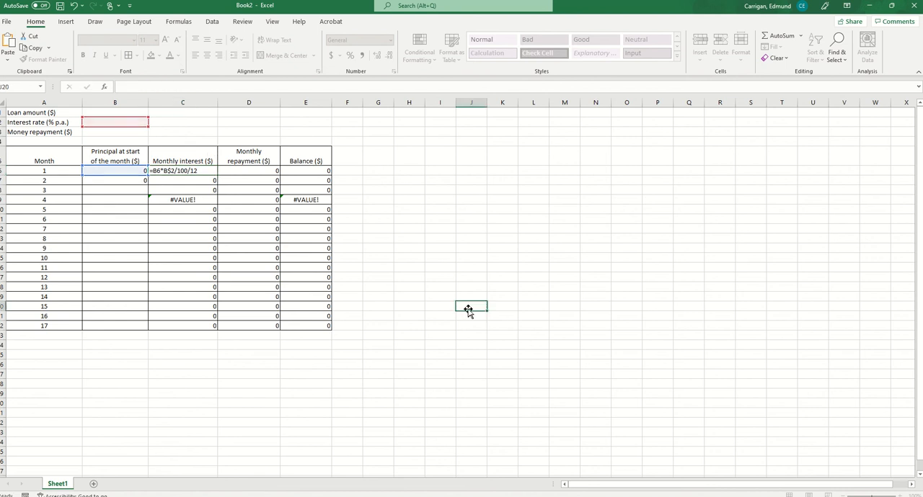
left_click(201, 170)
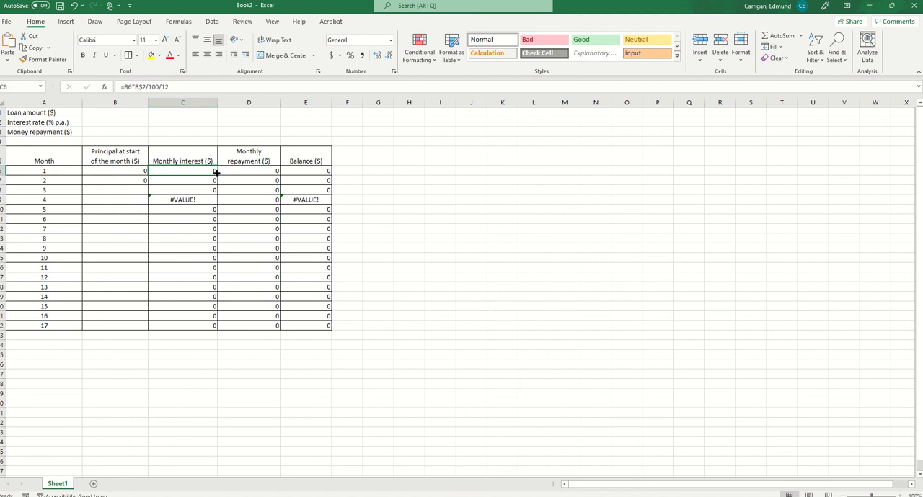
left_click_drag(216, 173, 211, 330)
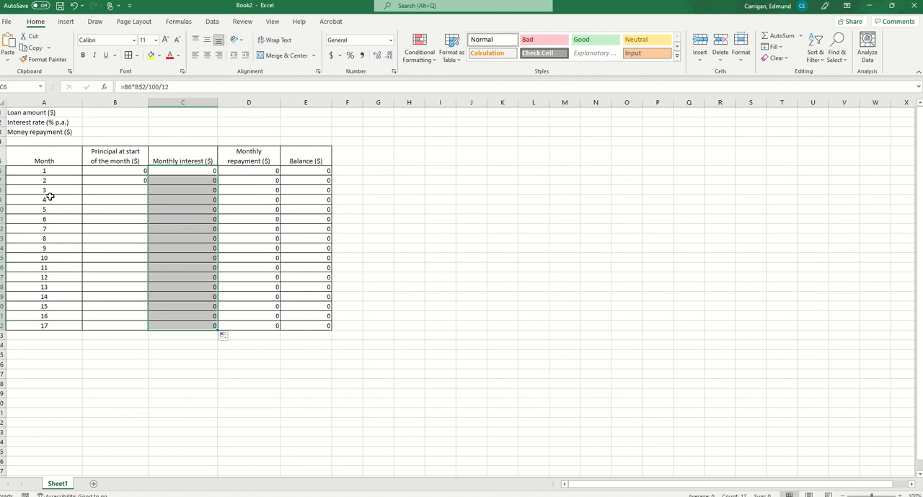
Enter the loan amount $20,000 in B1 and the interest rate 6 in B2
left_click(120, 113)
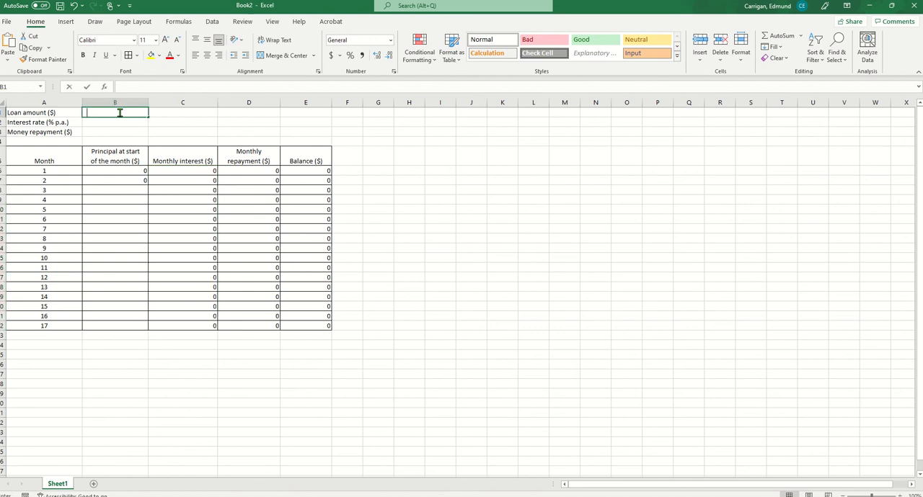
type("20000")
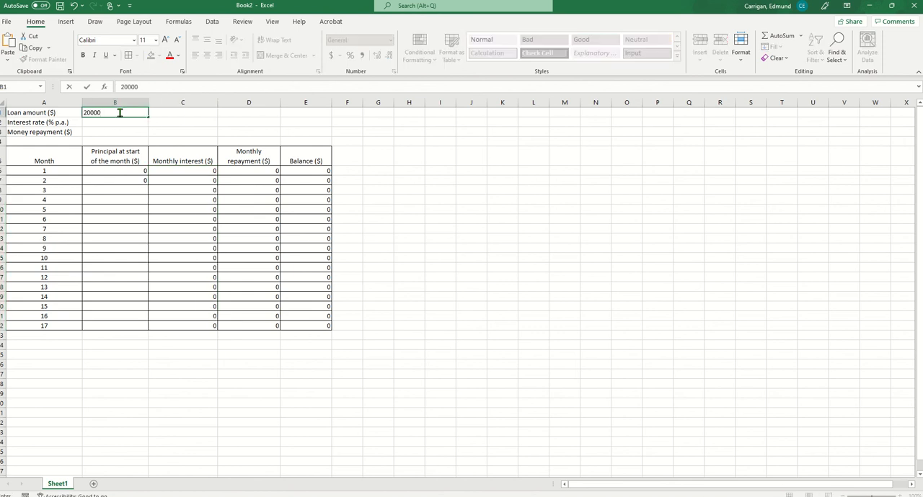
left_click(180, 181)
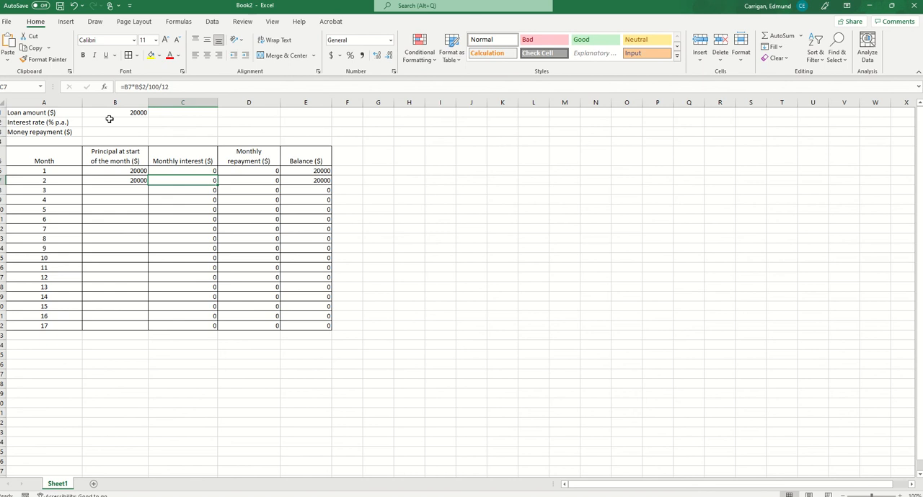
left_click(116, 114)
double_click(124, 113)
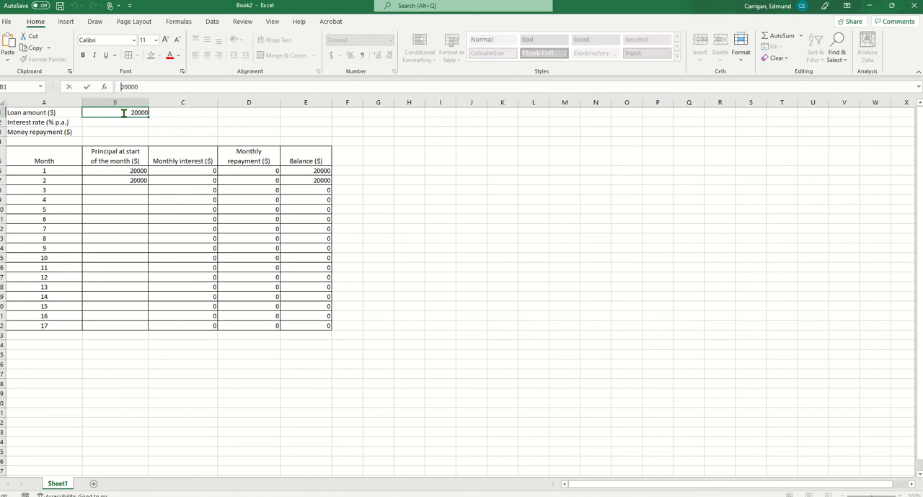
type("$")
key("Return")
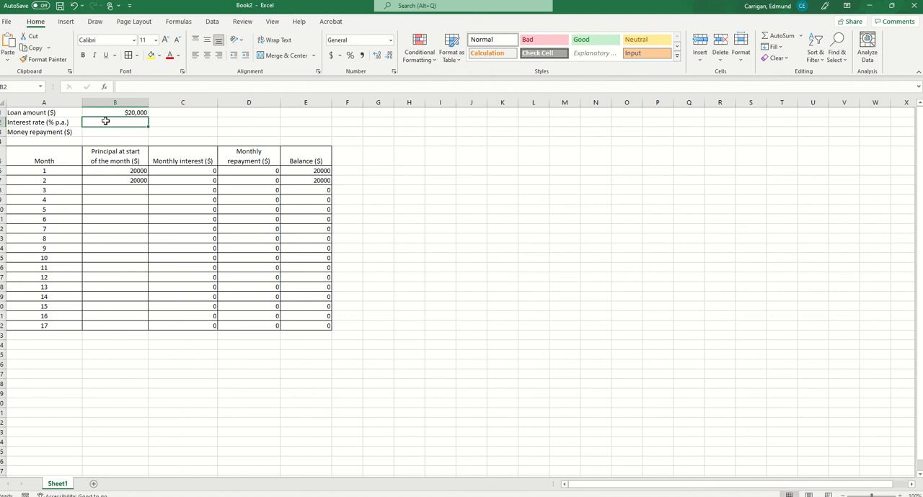
type("6")
left_click(552, 337)
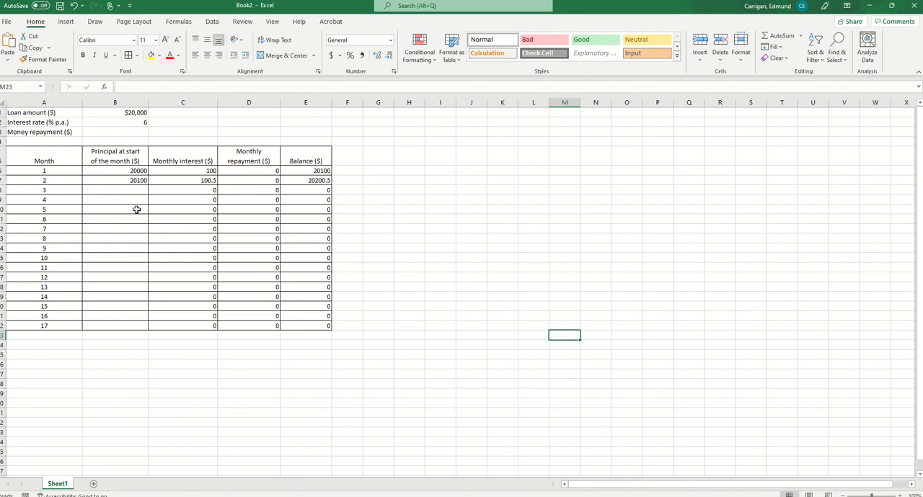
Enter the repayment amount $810 in B3
left_click(107, 130)
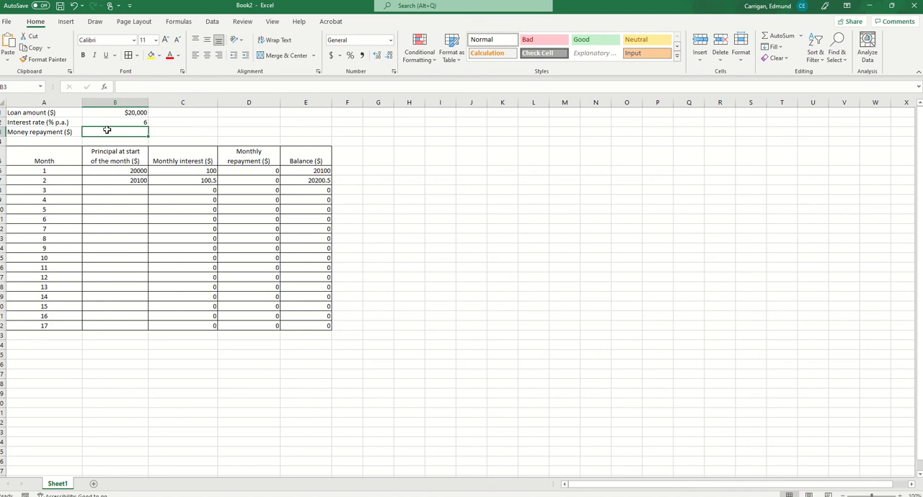
type("810")
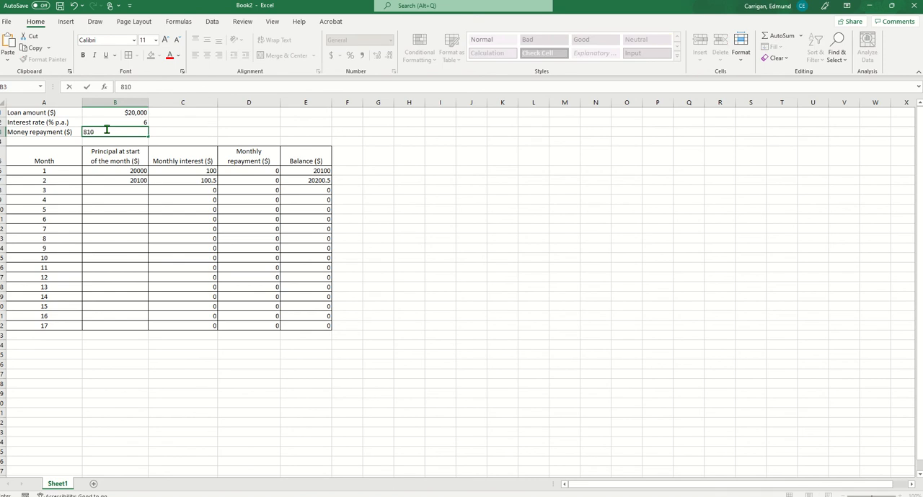
left_click(120, 87)
type("$")
key("Return")
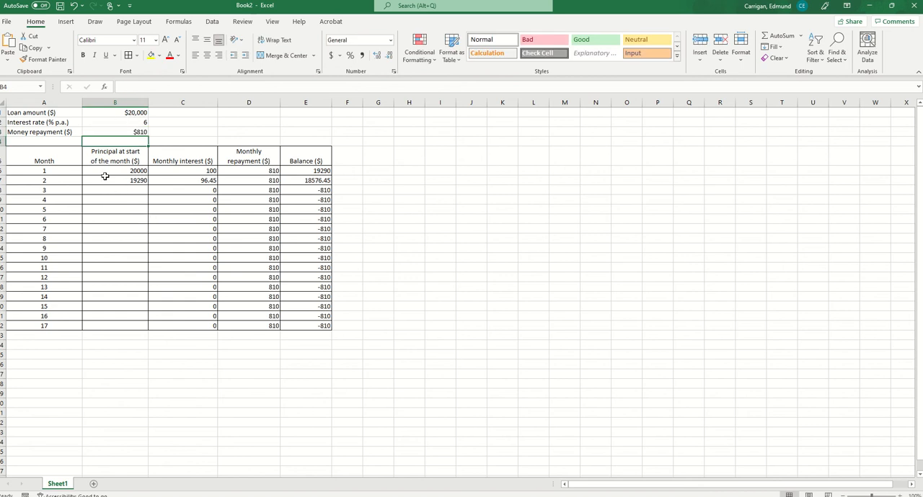
Fill the month 2 principal and interest formulas in B7:C7 down to row 22 for month 17
left_click_drag(105, 182, 197, 180)
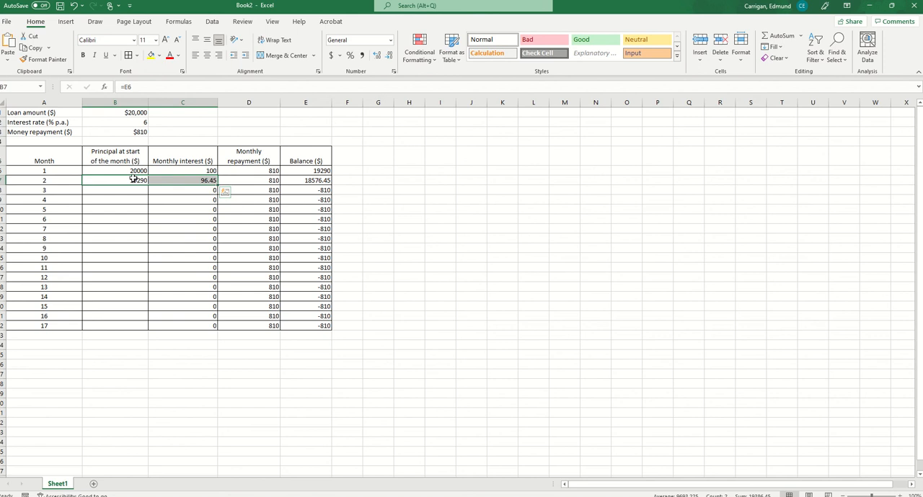
left_click_drag(217, 184, 221, 330)
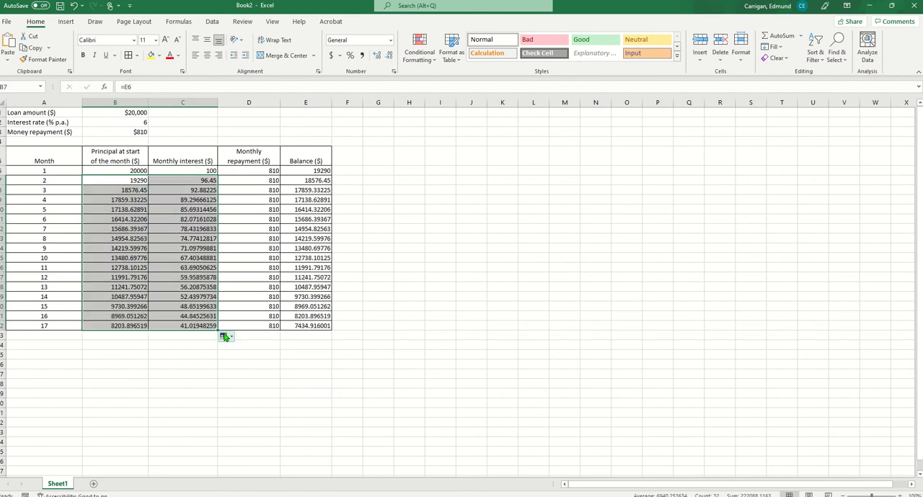
left_click(190, 410)
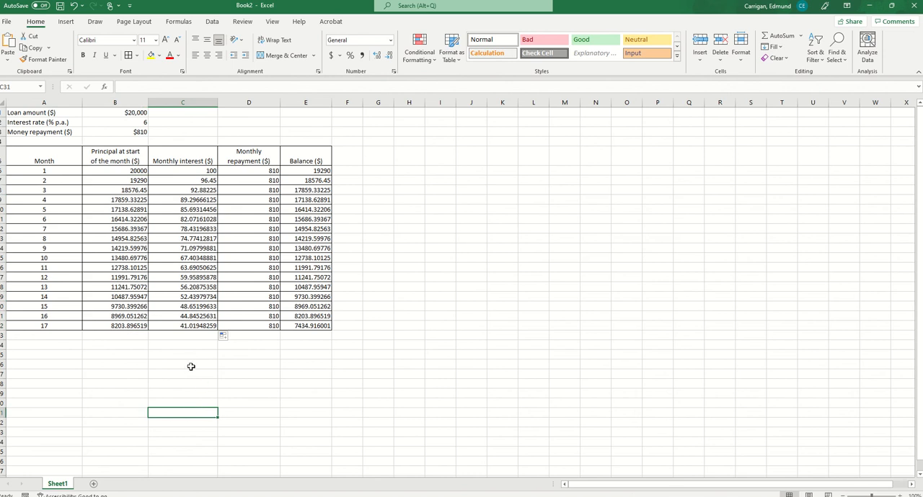
Format the principal, interest, repayment and balance values in B6:E22 to two decimal places
left_click_drag(115, 170, 299, 326)
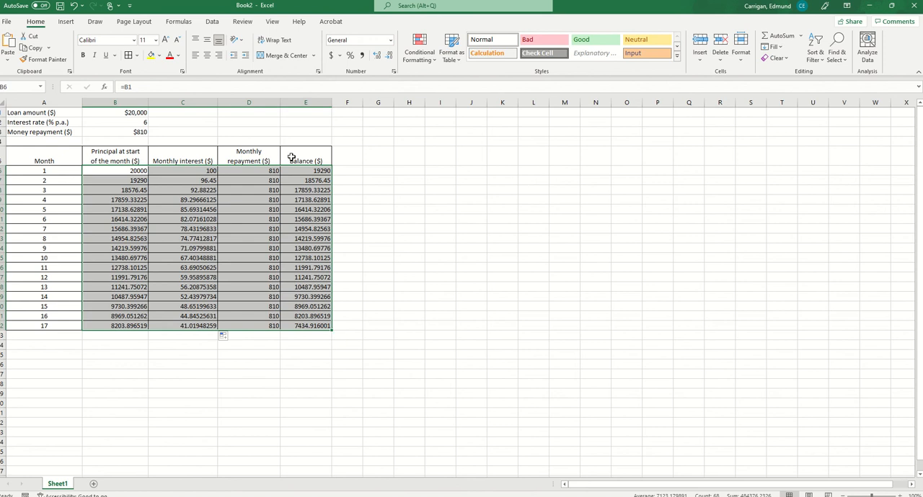
left_click(389, 61)
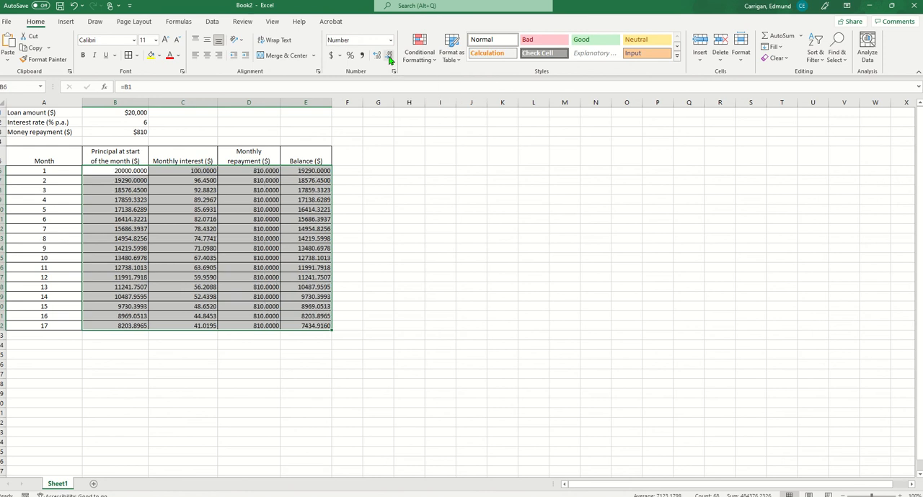
left_click(389, 60)
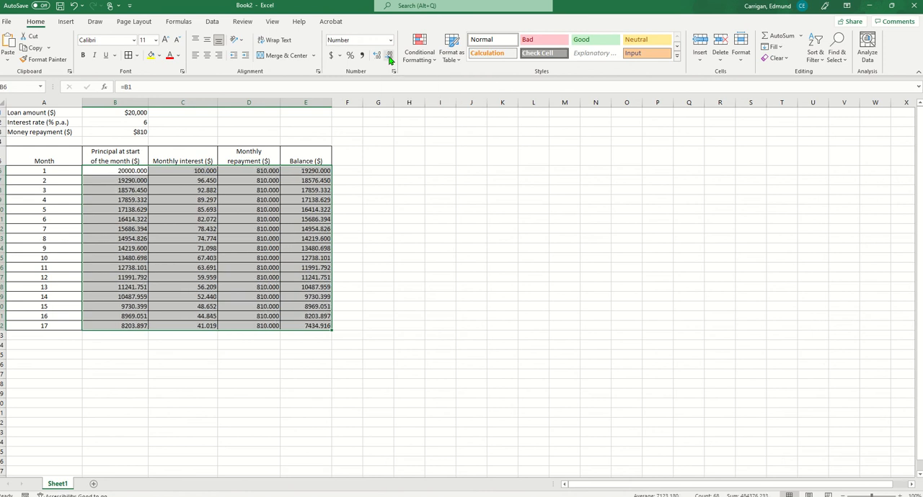
left_click(389, 61)
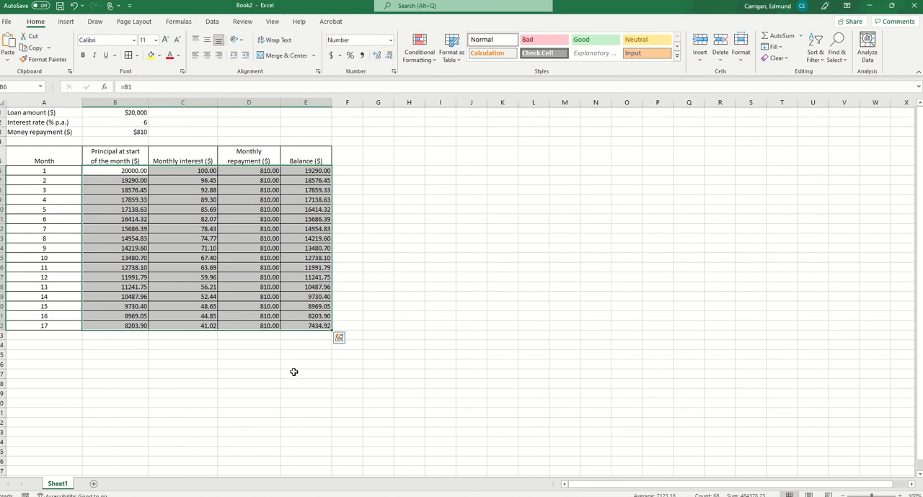
left_click(274, 391)
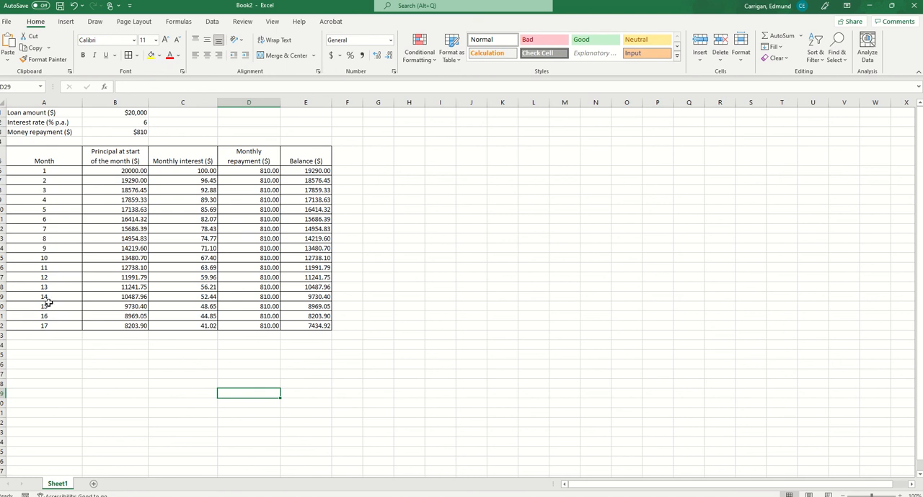
Extend the whole loan table from month 13 onward by filling its rows down to month 35
mouse_move(46, 287)
left_mouse_down()
mouse_move(53, 309)
mouse_move(245, 329)
mouse_move(317, 324)
mouse_move(330, 335)
mouse_move(329, 417)
left_mouse_up()
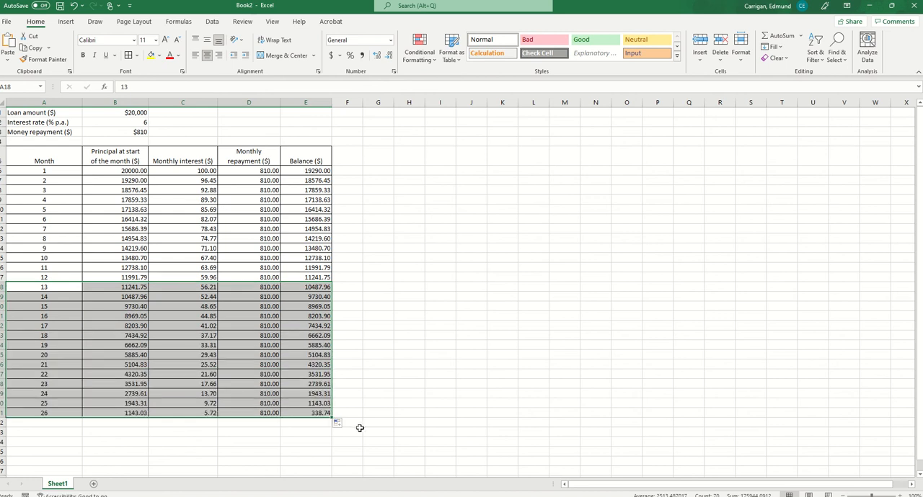
scroll(387, 372, "down", 2)
scroll(388, 367, "down", 4)
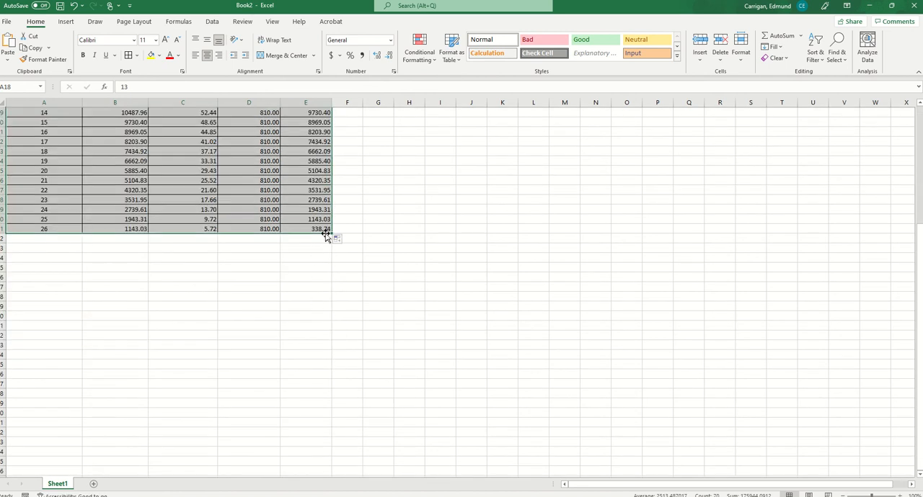
left_click_drag(330, 232, 330, 322)
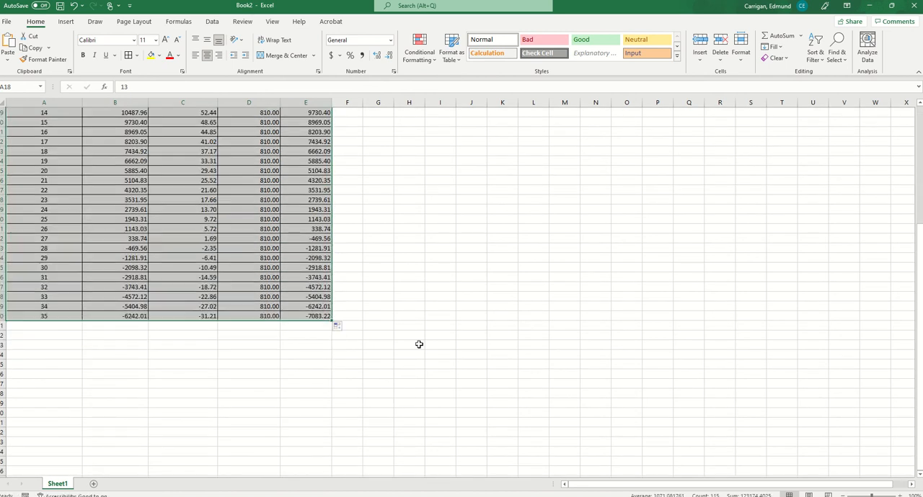
left_click(432, 261)
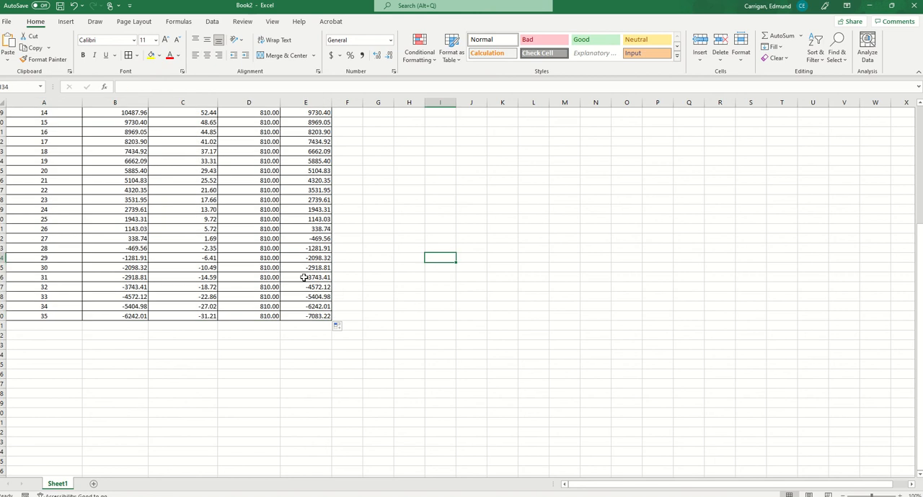
Set the month 27 repayment in D32 to the remaining principal plus interest with the formula =B32+C32
left_click(289, 229)
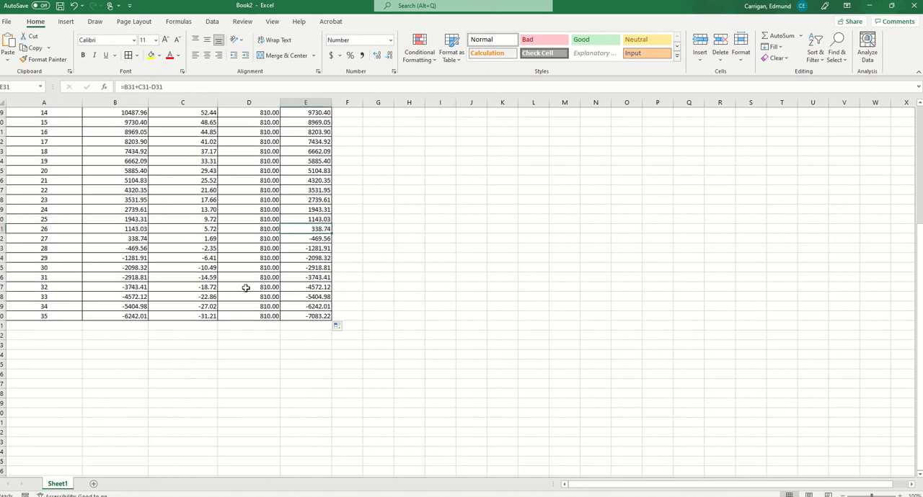
left_click(61, 229)
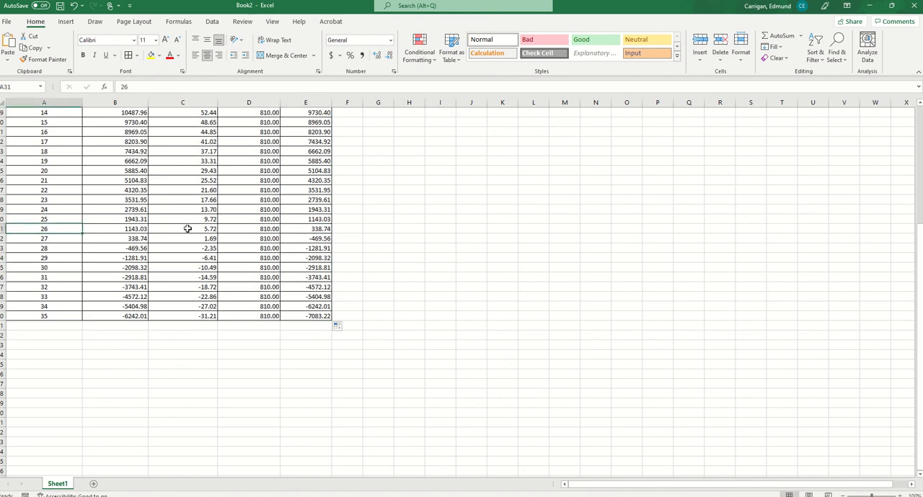
left_click(296, 229)
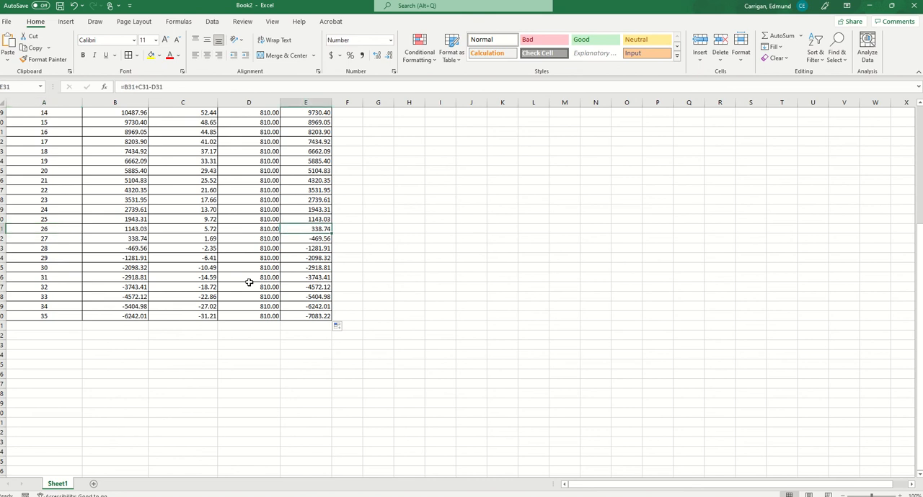
left_click(46, 239)
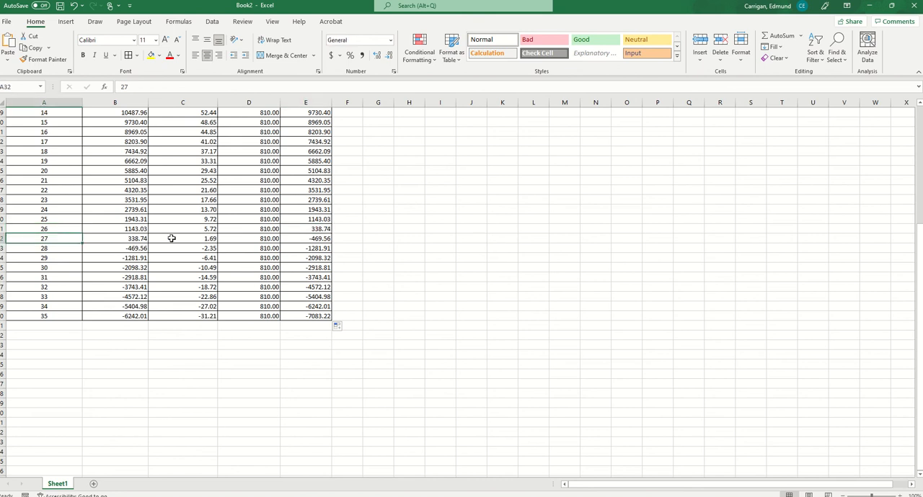
left_click(303, 238)
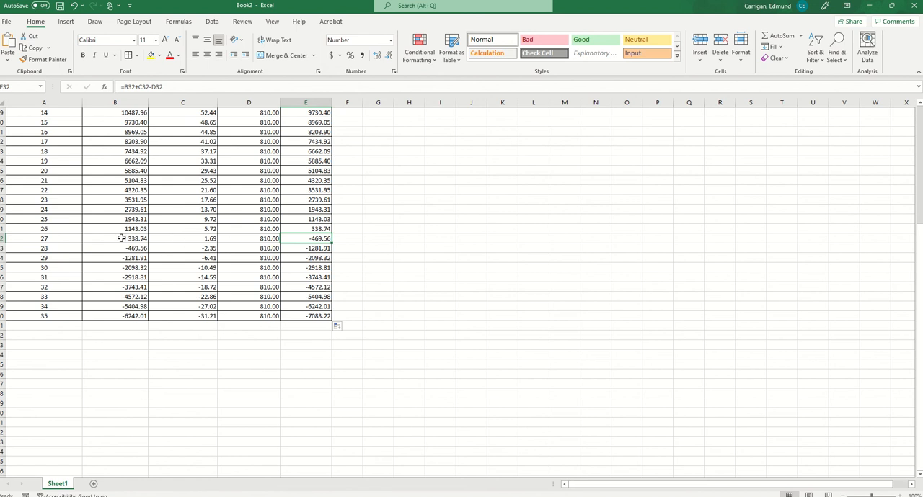
scroll(227, 270, "up", 2)
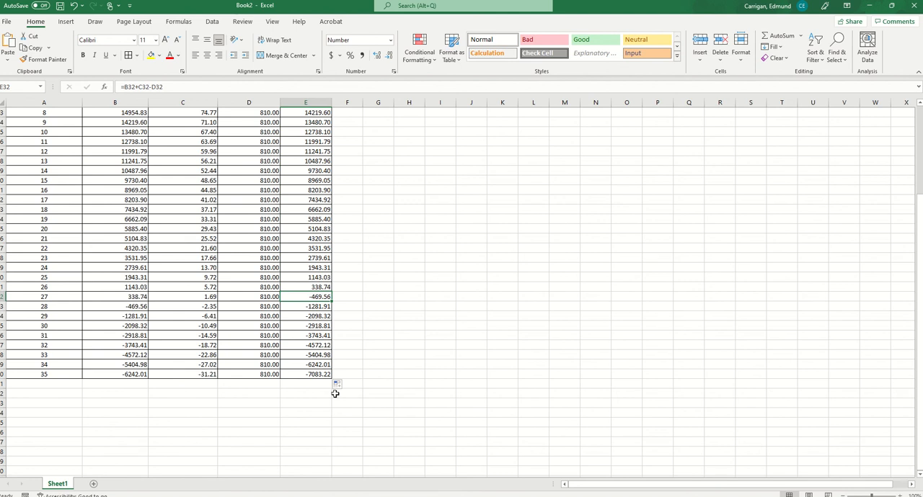
left_click(255, 297)
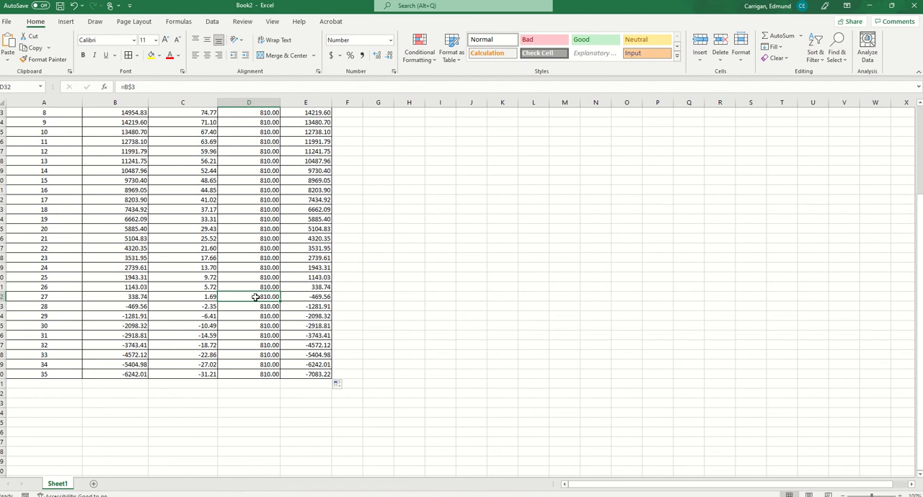
type("=")
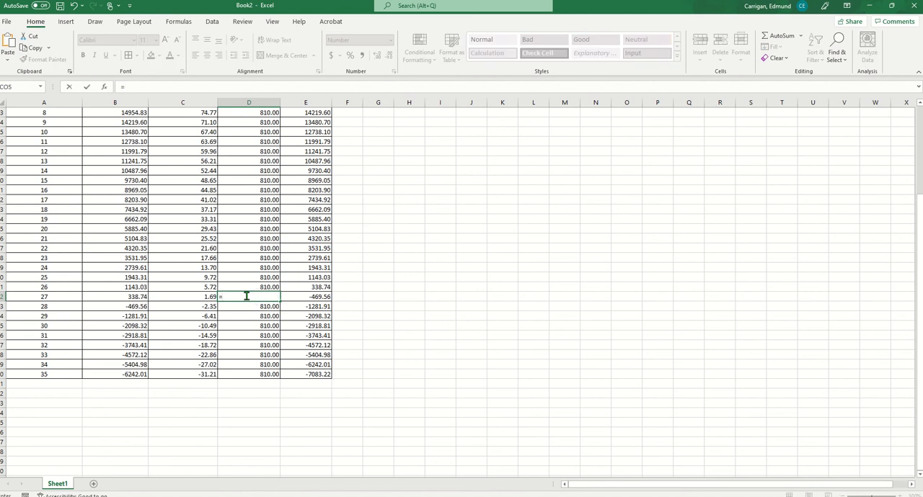
left_click(129, 297)
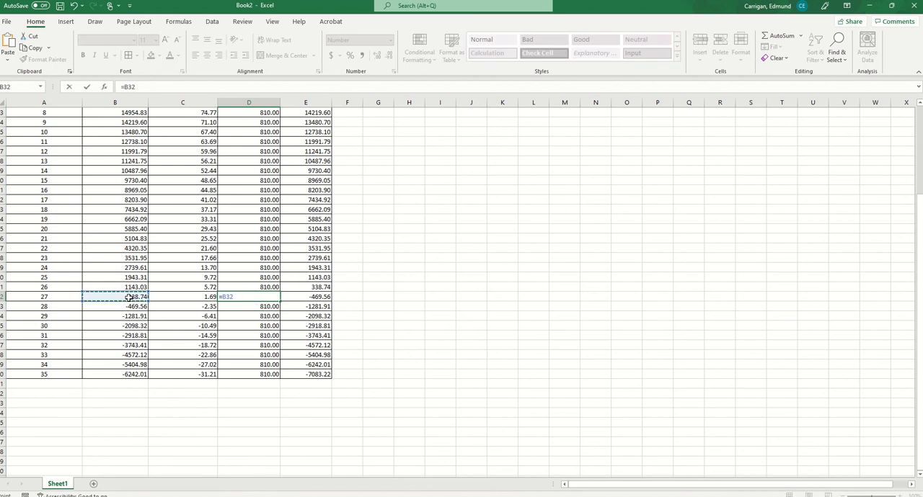
type("+")
left_click(193, 297)
key("Return")
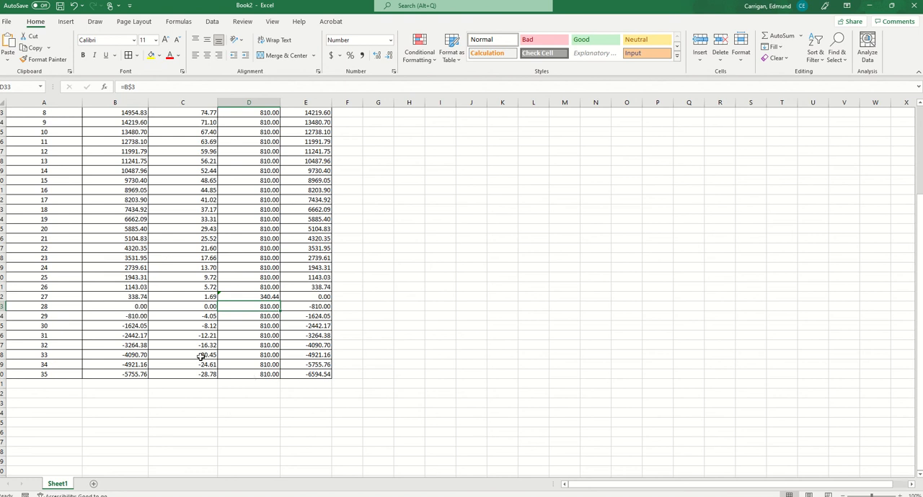
Clear the table rows below month 28 and total the monthly interest in C34 with =SUM(C6:C33)
left_click_drag(52, 316, 314, 383)
key("Delete")
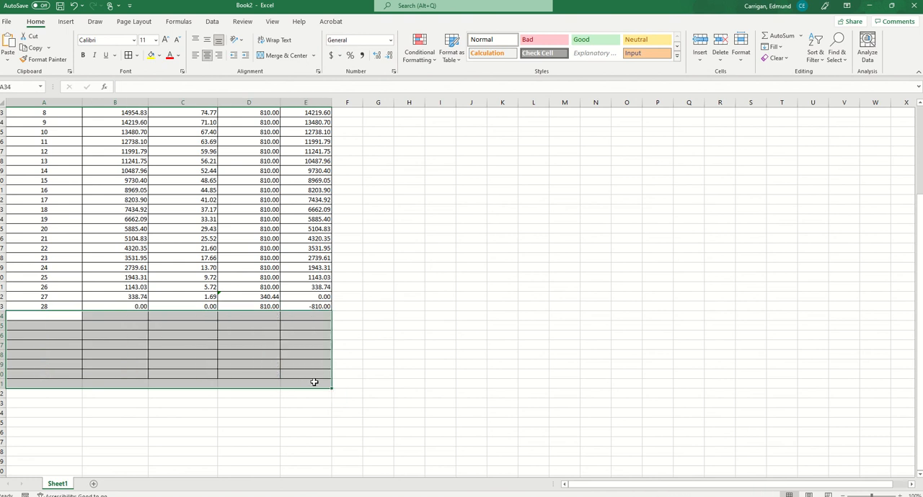
left_click(183, 316)
scroll(230, 371, "up", 3)
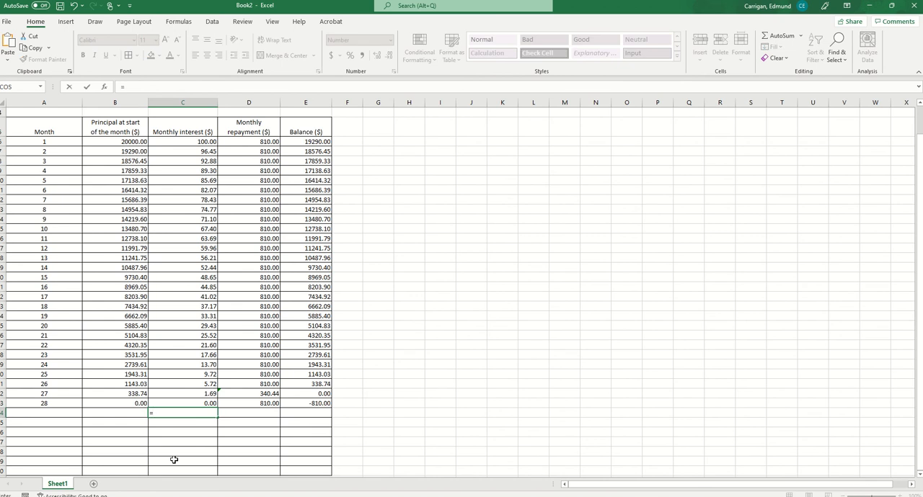
type("=sum")
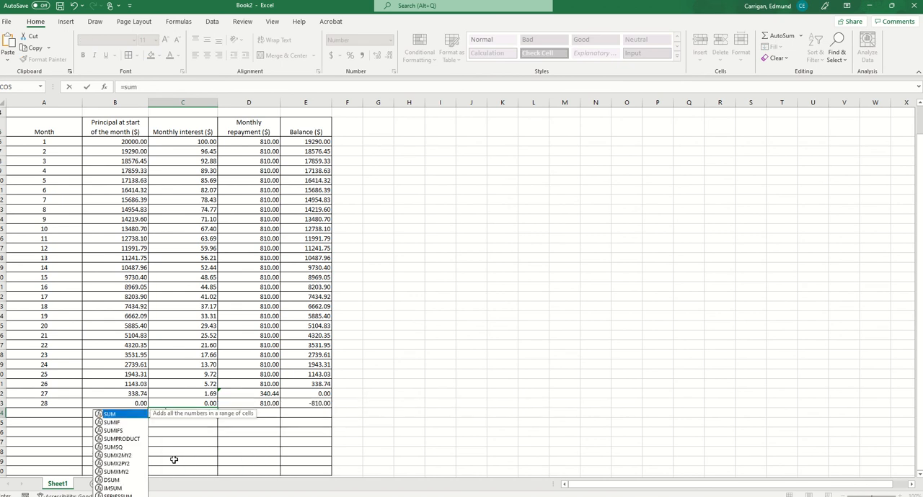
type("(")
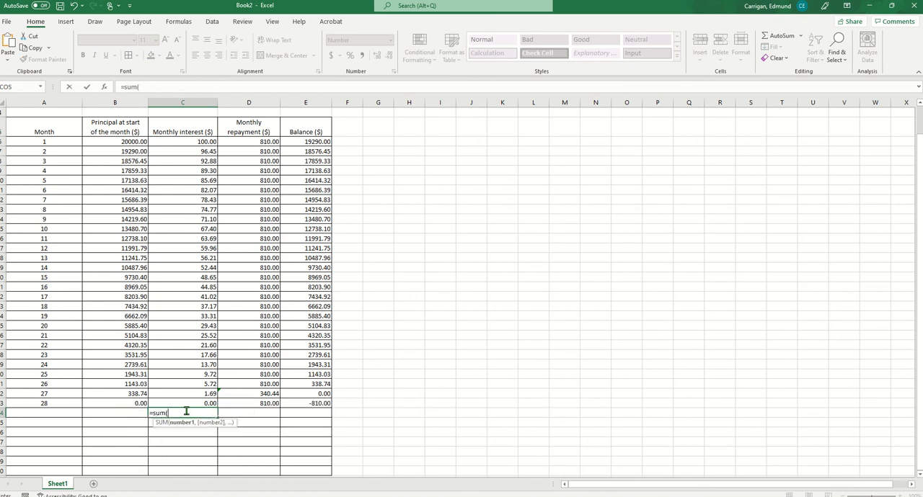
left_click_drag(189, 404, 187, 142)
type(")")
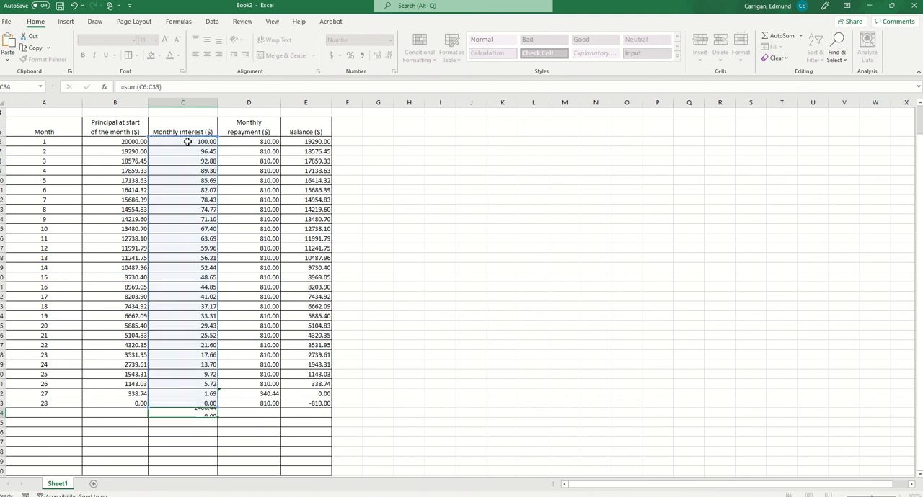
key("Return")
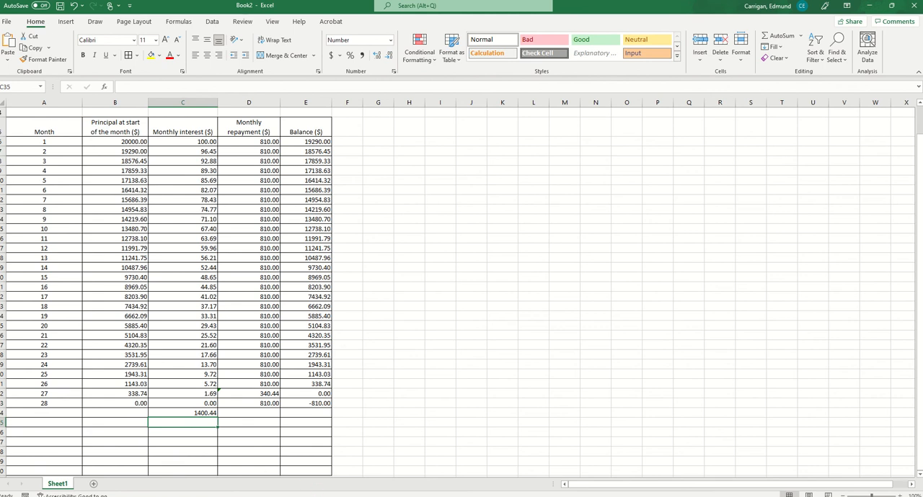
Switch to OneNote, view the Oxford 7B and NCM Ex 4.04 exercise pages under Lesson 7, and return to the Book2 workbook in Excel
key("alt+Tab")
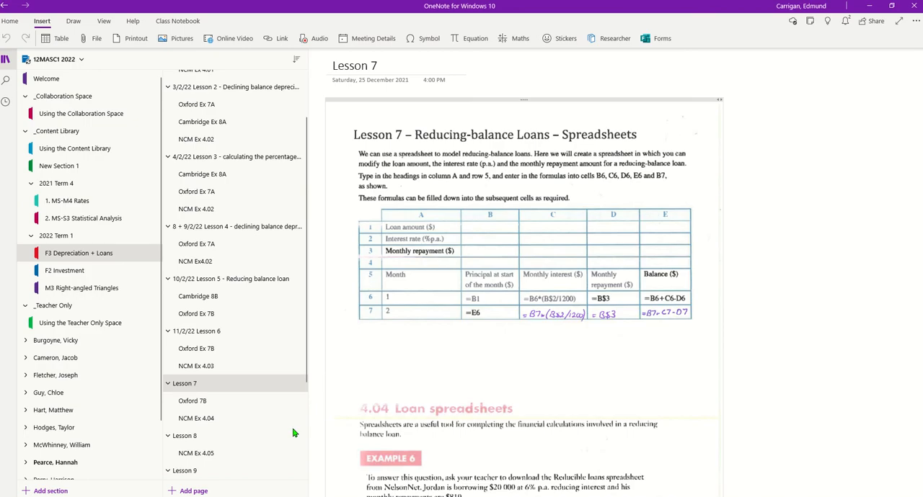
left_click(214, 405)
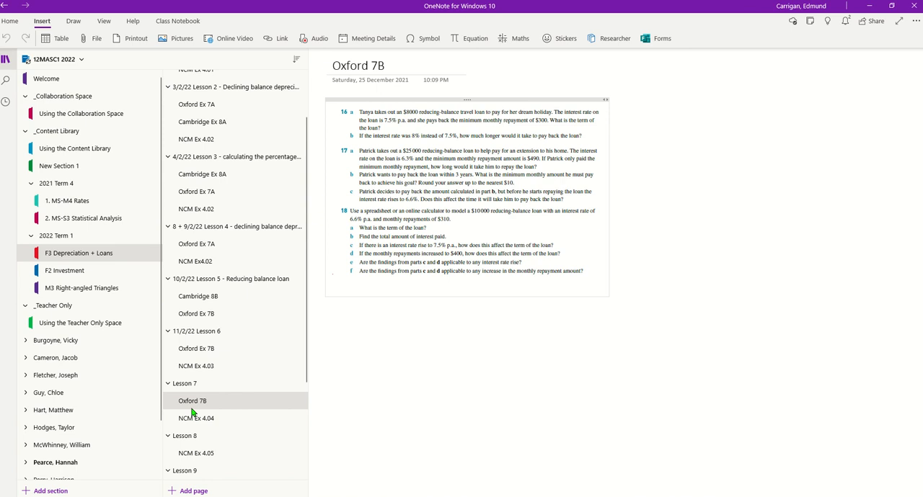
left_click(191, 418)
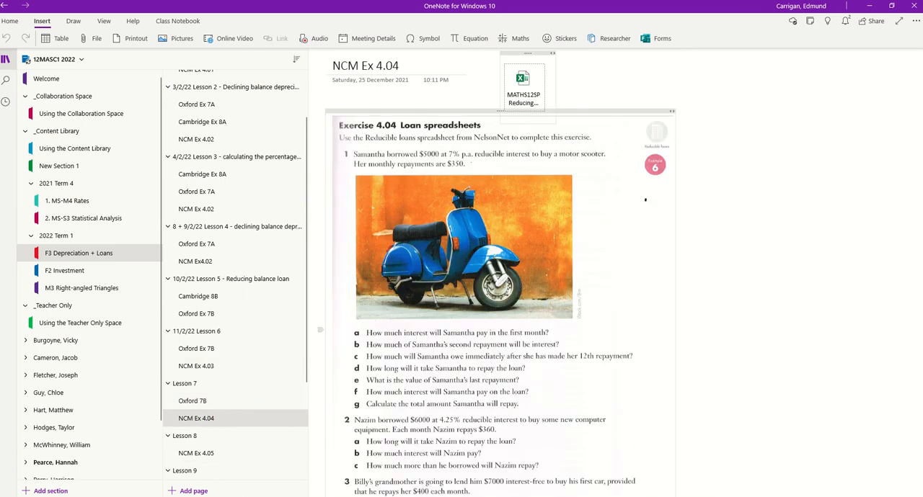
left_click(377, 475)
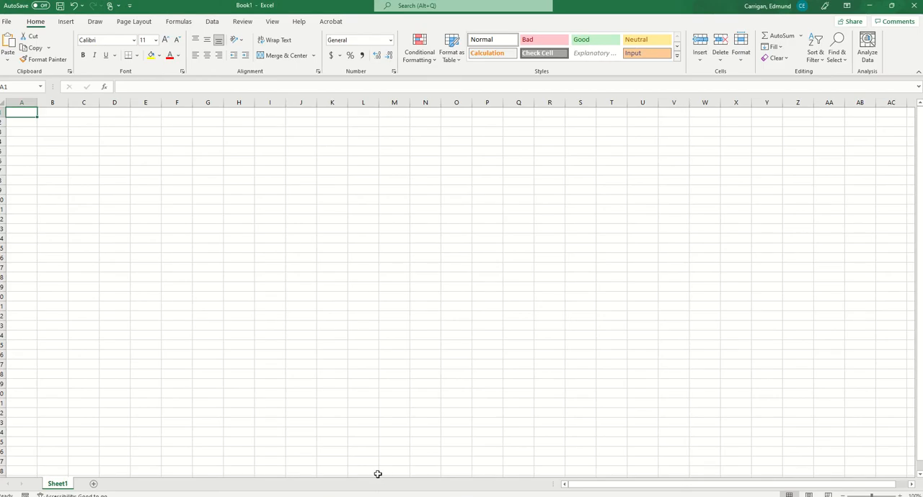
left_click(428, 468)
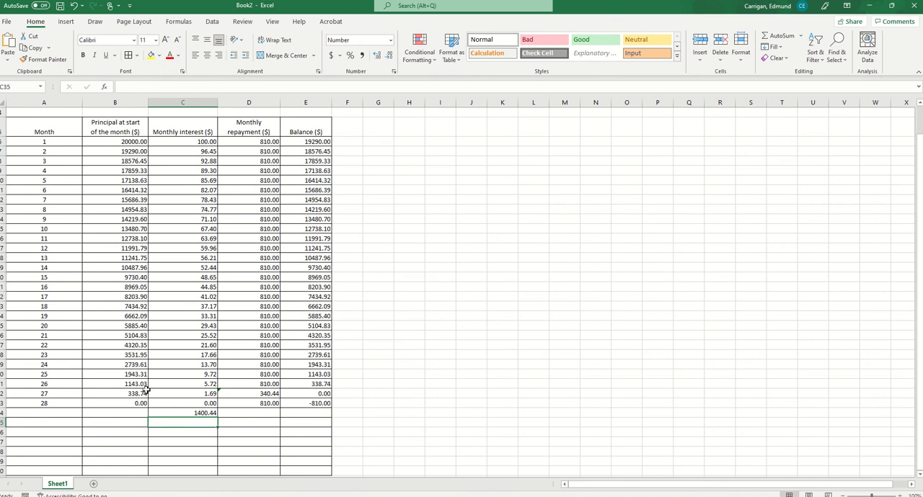
Refill the table from the month 26 row down to month 35 with the standard formulas
left_click_drag(142, 385, 245, 384)
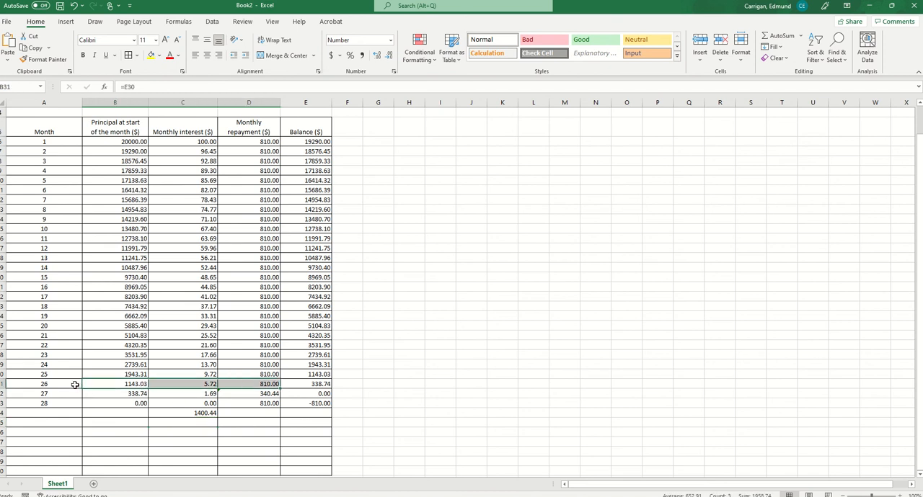
left_click_drag(74, 386, 321, 473)
scroll(324, 468, "down", 4)
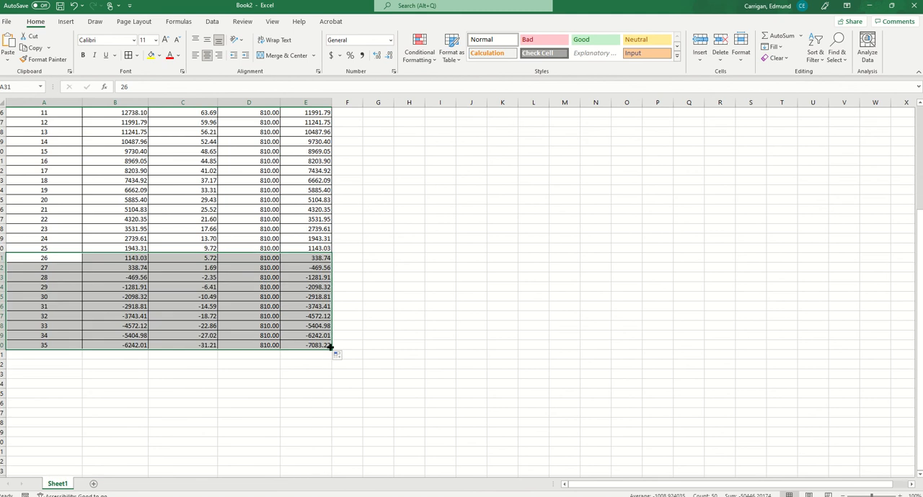